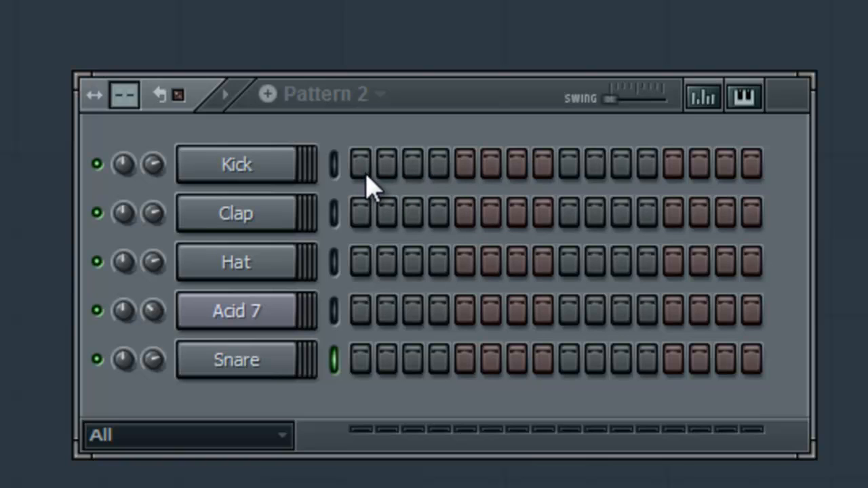
# Step: Place Kick hits on steps 1, 5, 9 and 13 of Pattern 2
pyautogui.click(364, 170)
pyautogui.click(464, 166)
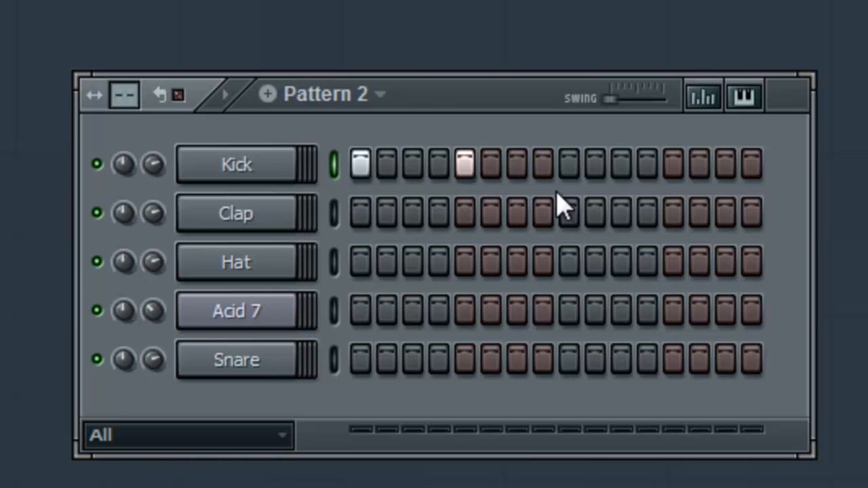
pyautogui.click(569, 167)
pyautogui.click(672, 168)
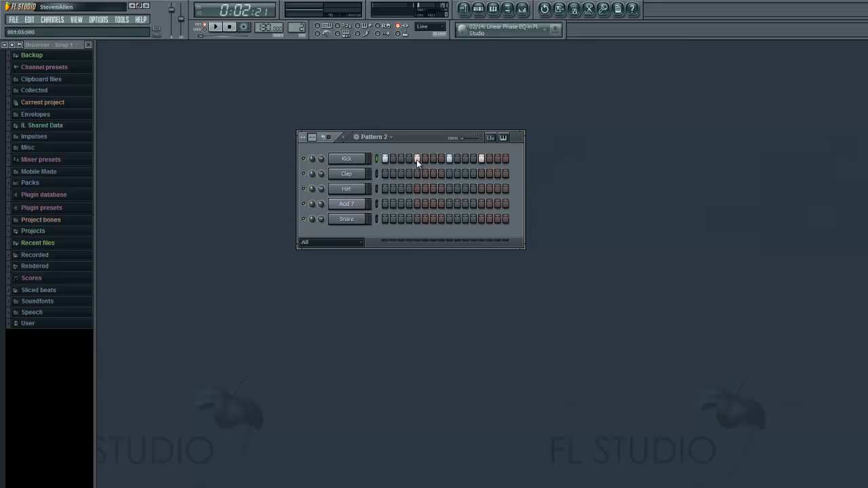
# Step: Look at the Kick channel's settings and sample waveform, then play Pattern 2 briefly
pyautogui.click(364, 163)
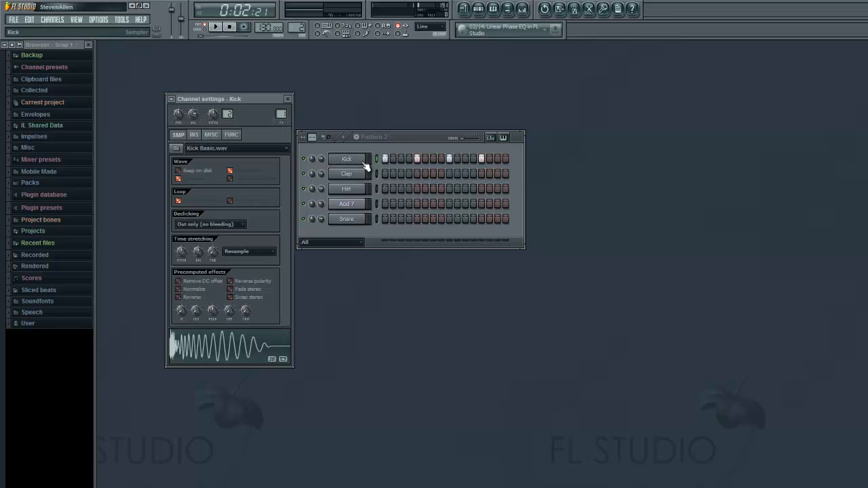
pyautogui.click(257, 350)
pyautogui.click(288, 99)
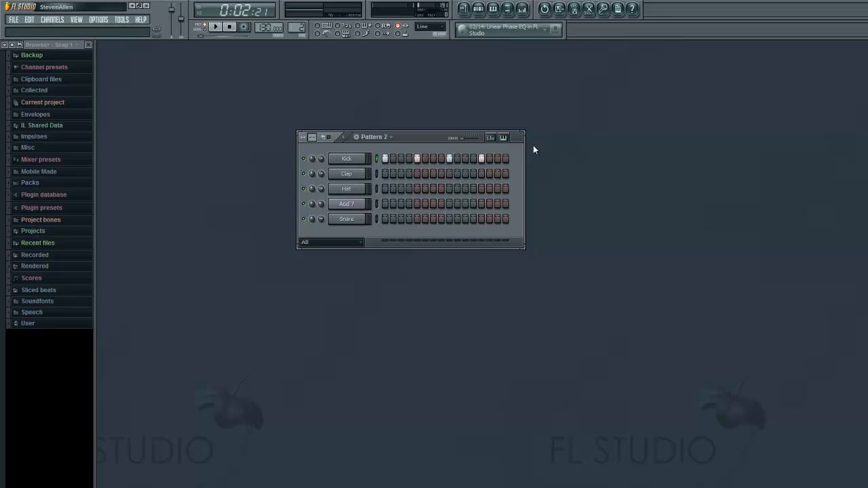
pyautogui.click(216, 28)
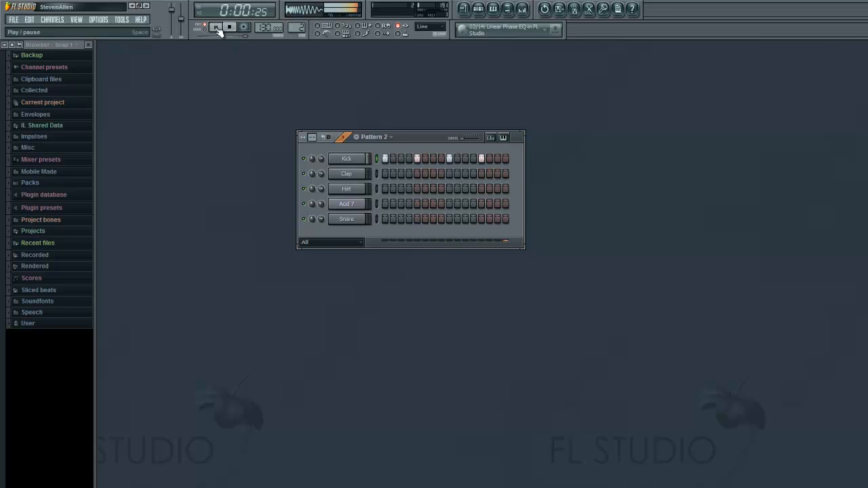
pyautogui.click(229, 27)
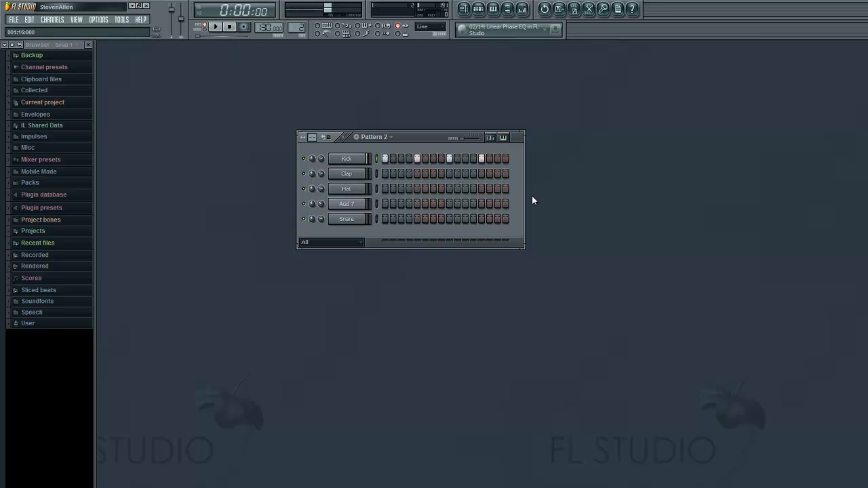
# Step: Set the audio buffer length to about 1888 samples (43 ms) and play the pattern to check it
pyautogui.click(105, 21)
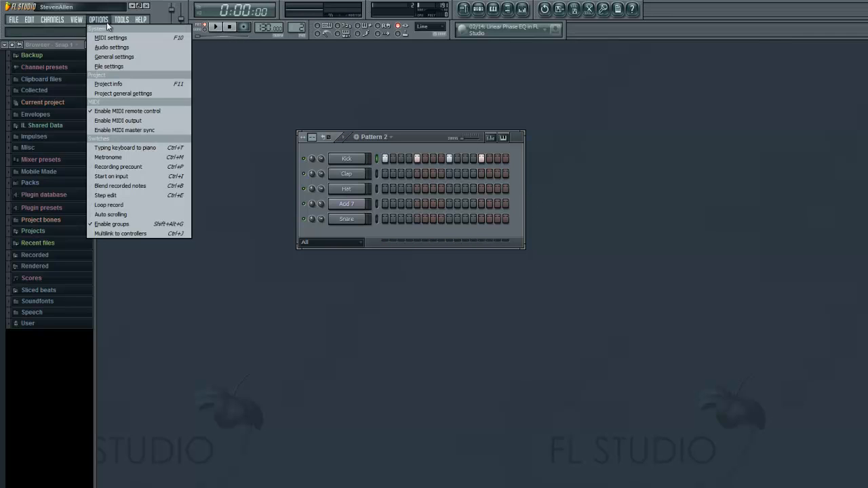
pyautogui.click(128, 52)
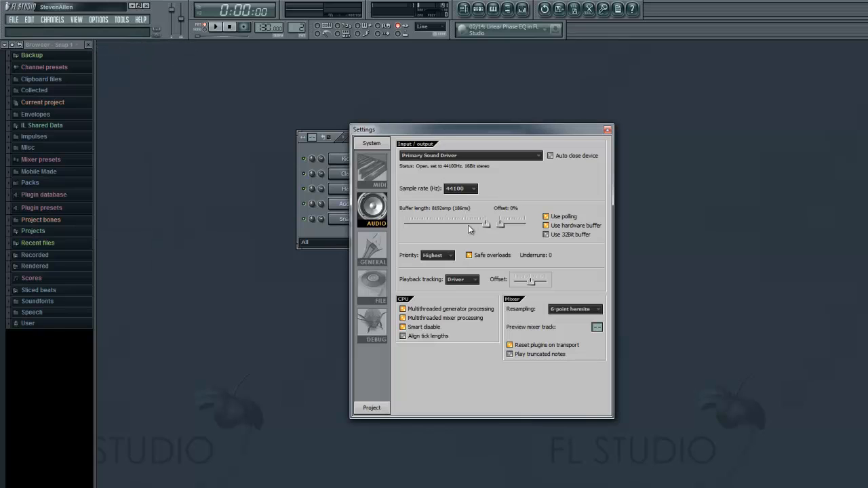
pyautogui.moveTo(487, 222); pyautogui.dragTo(427, 227)
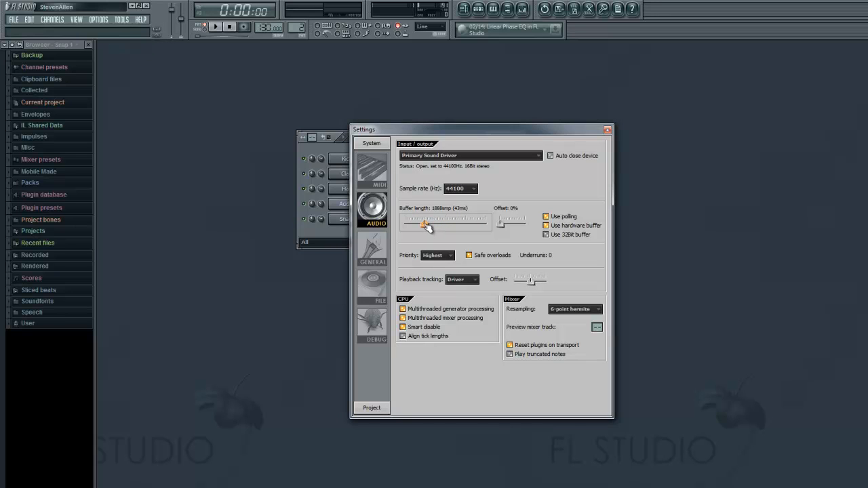
pyautogui.click(607, 130)
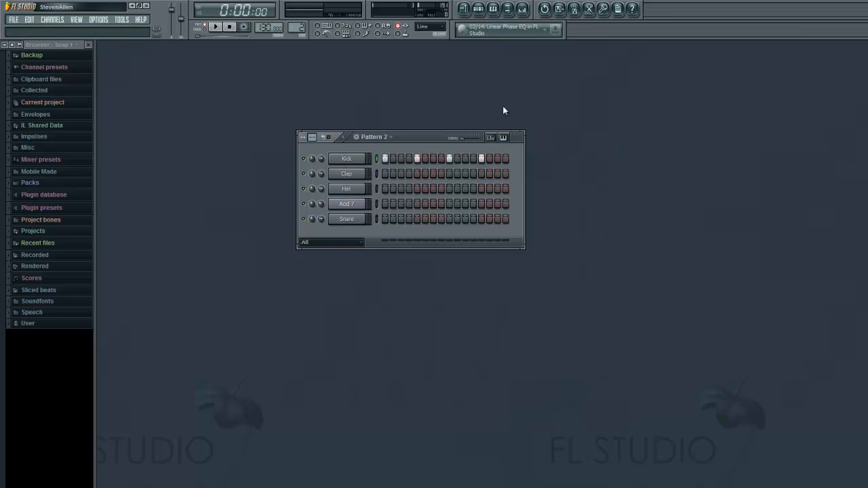
pyautogui.click(218, 28)
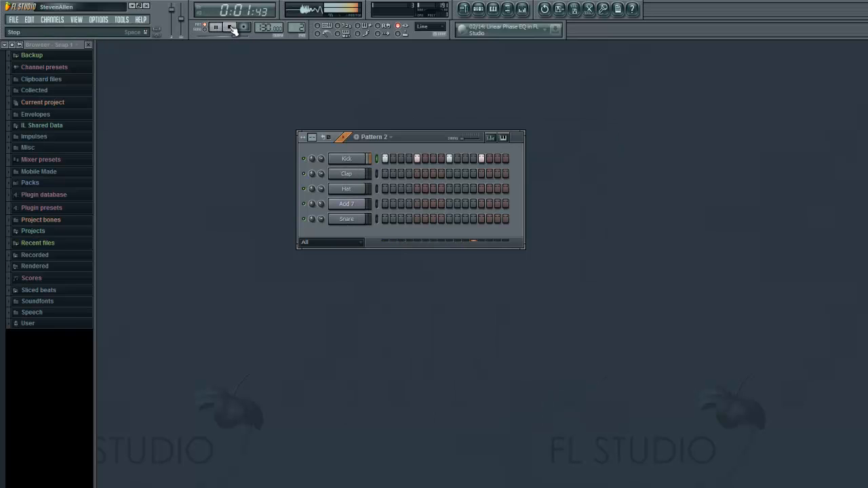
pyautogui.click(233, 28)
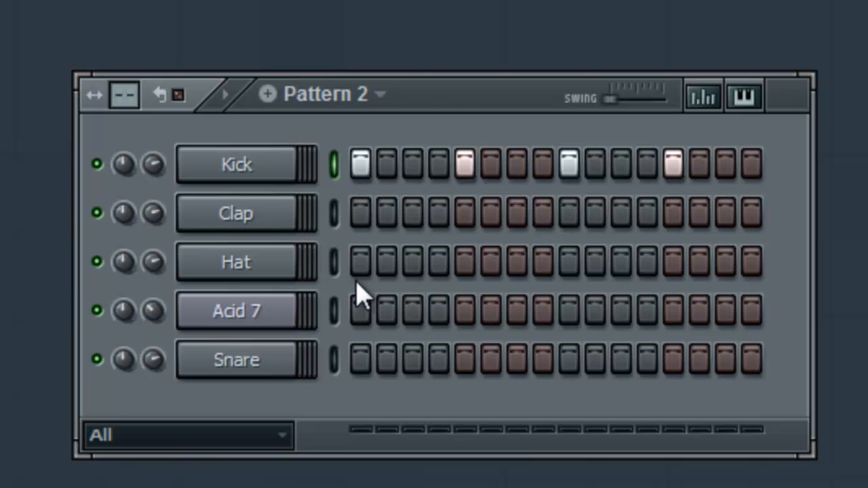
# Step: Select all five channels: Kick, Clap, Hat, Acid 7 and Snare
pyautogui.click(334, 360)
pyautogui.click(337, 221)
pyautogui.click(333, 265)
pyautogui.click(335, 213)
pyautogui.click(333, 359)
pyautogui.click(334, 311)
pyautogui.click(334, 164)
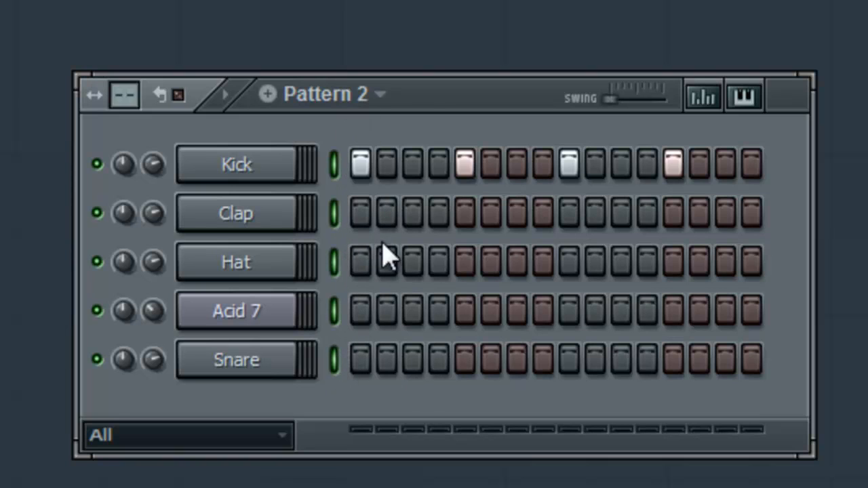
# Step: Deselect the other channels so that only Clap is selected
pyautogui.click(335, 164)
pyautogui.click(333, 311)
pyautogui.click(334, 262)
pyautogui.click(334, 359)
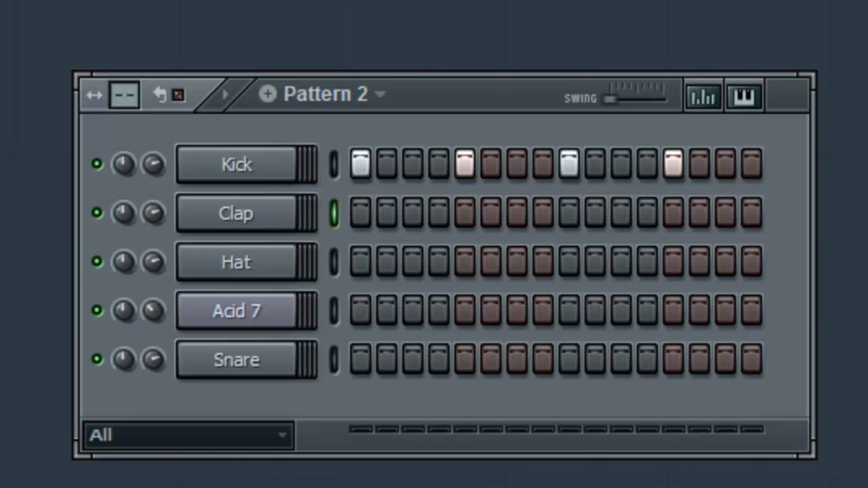
# Step: Select only the Kick channel and raise its volume while playing the pattern
pyautogui.click(333, 169)
pyautogui.press('space')
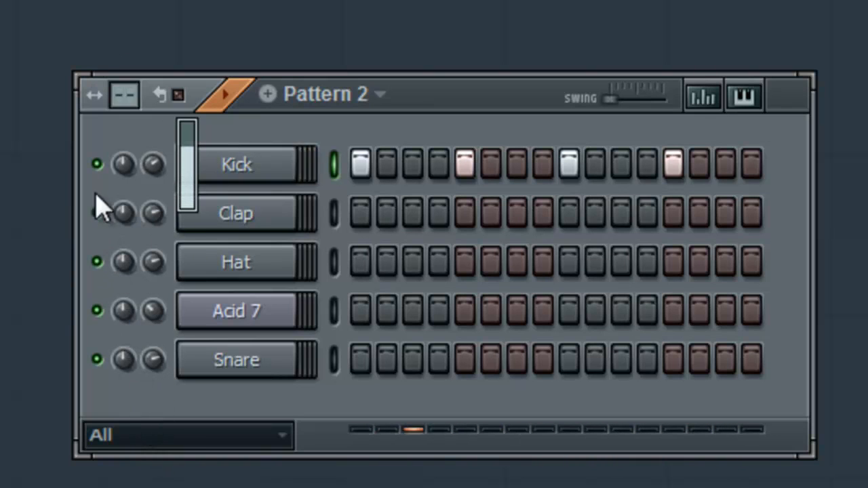
pyautogui.press('space')
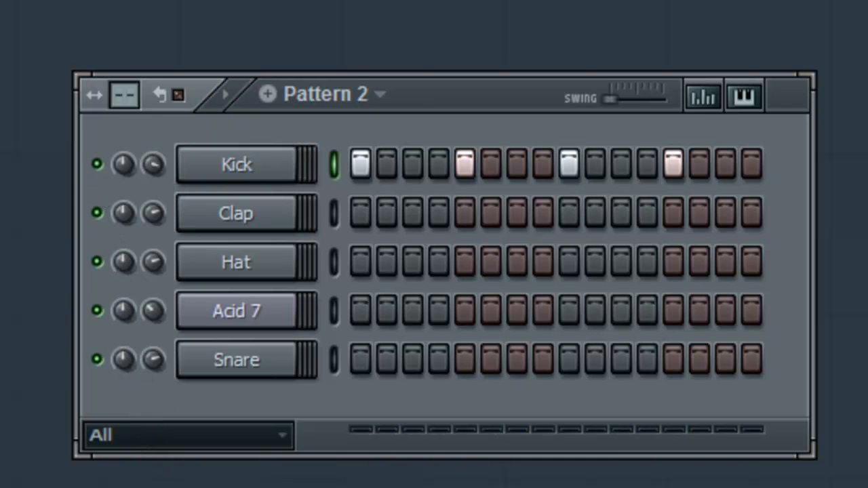
# Step: Increase the buffer length in the audio settings and close the settings
pyautogui.press('F10')
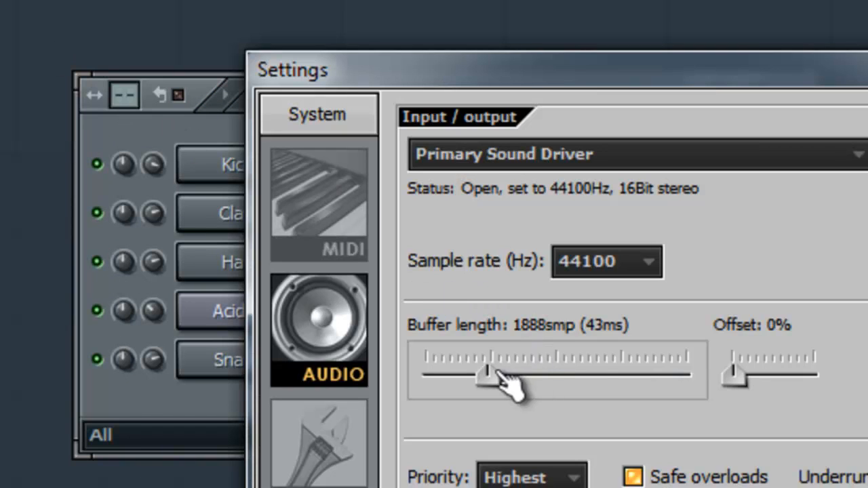
pyautogui.moveTo(508, 382); pyautogui.dragTo(601, 397)
pyautogui.press('Escape')
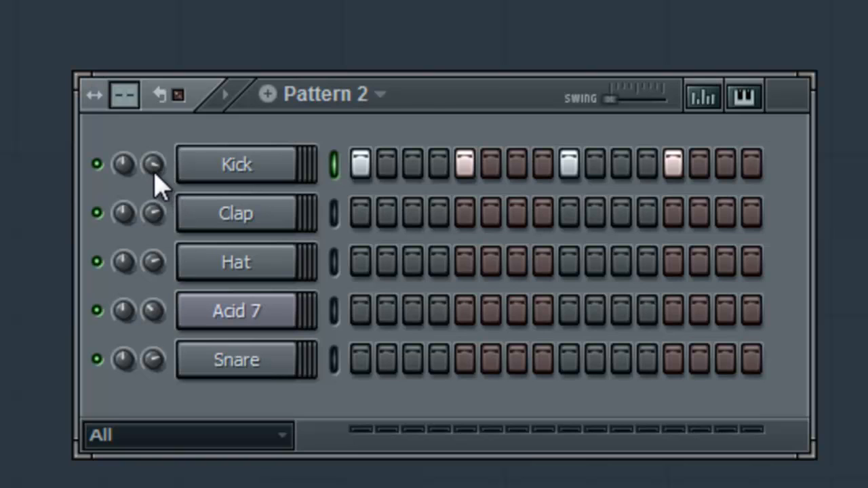
# Step: Lower the Kick channel's volume and pan it to the left, playing the pattern to hear the result
pyautogui.moveTo(154, 167); pyautogui.dragTo(166, 265)
pyautogui.moveTo(158, 168)
pyautogui.mouseDown()
pyautogui.moveTo(155, 199)
pyautogui.moveTo(155, 175)
pyautogui.mouseUp()
pyautogui.press('space')
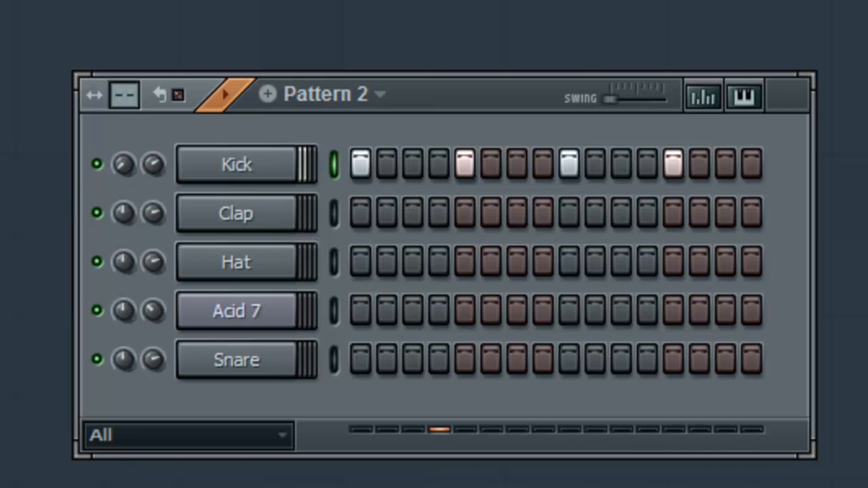
pyautogui.press('space')
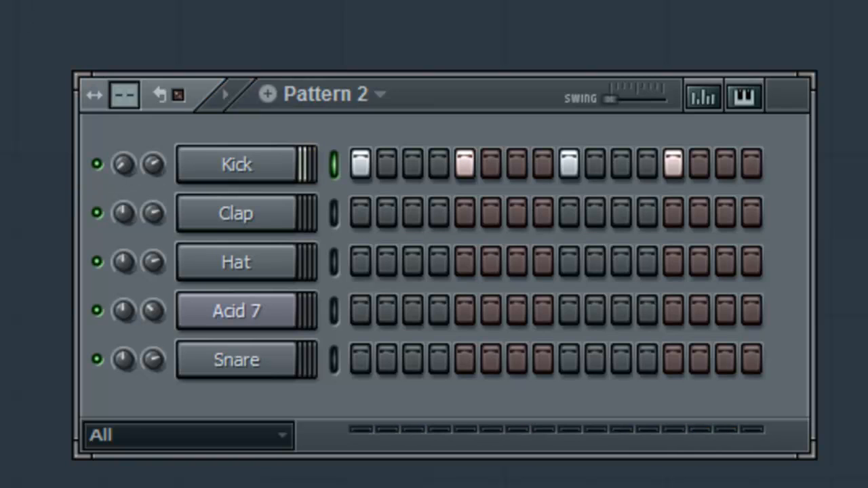
# Step: Mute the Kick, Clap and Hat channels and start playback
pyautogui.click(96, 164)
pyautogui.click(97, 213)
pyautogui.click(97, 261)
pyautogui.press('space')
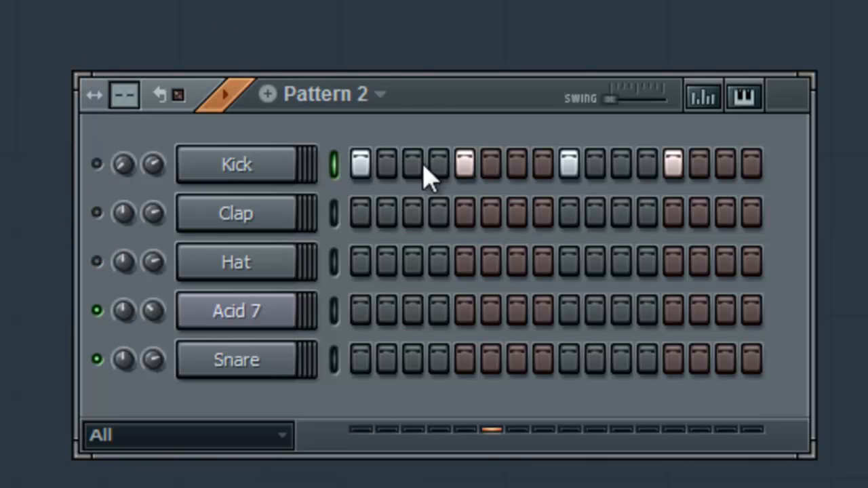
# Step: Unmute the Hat, Clap and Kick channels during playback, then stop the pattern
pyautogui.click(96, 261)
pyautogui.click(96, 213)
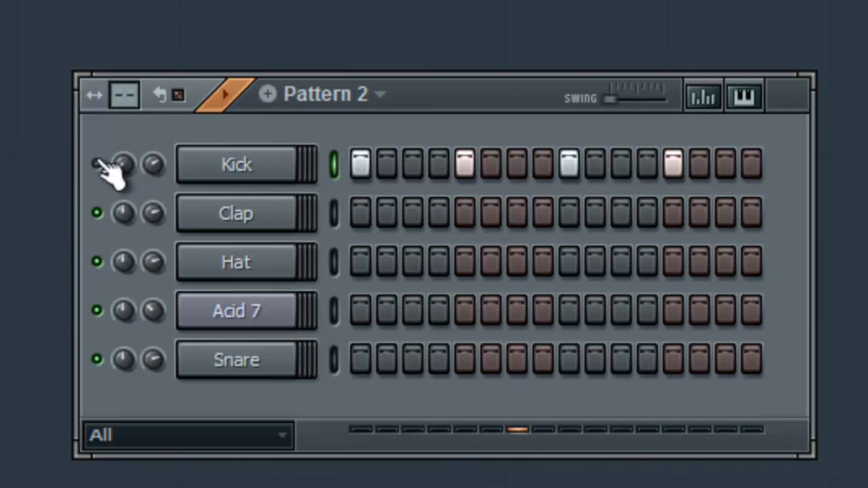
pyautogui.click(96, 164)
pyautogui.press('space')
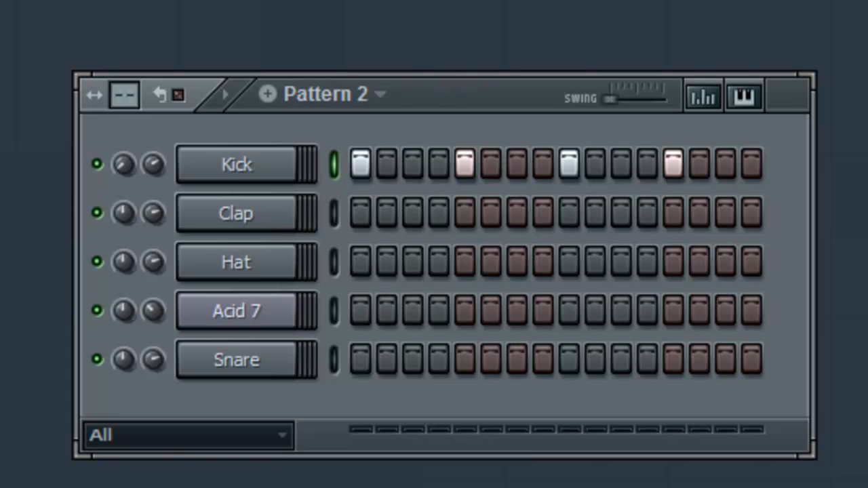
# Step: Switch to Pattern 1 and play it briefly
pyautogui.press('KP_Subtract')
pyautogui.press('space')
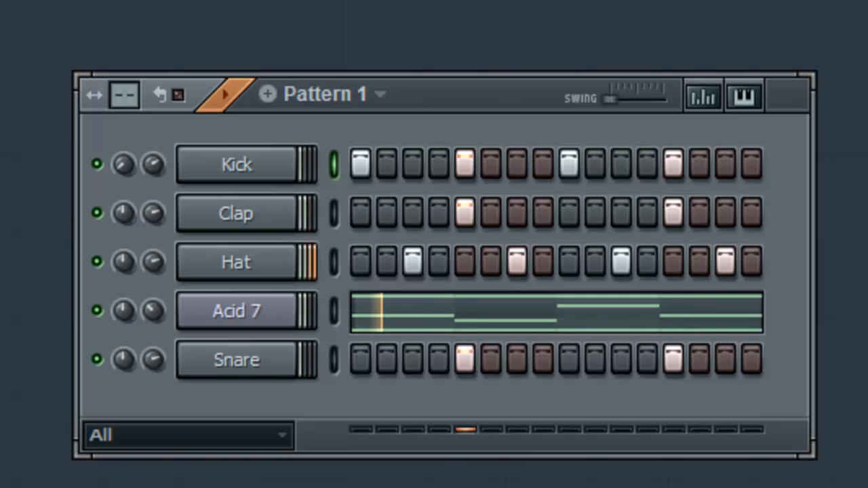
pyautogui.press('space')
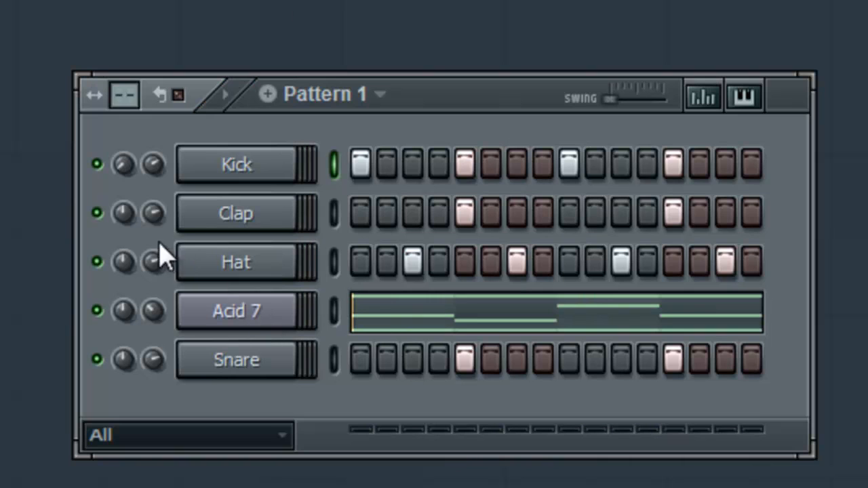
# Step: Solo the Kick channel in Pattern 1 and play it briefly
pyautogui.rightClick(98, 167)
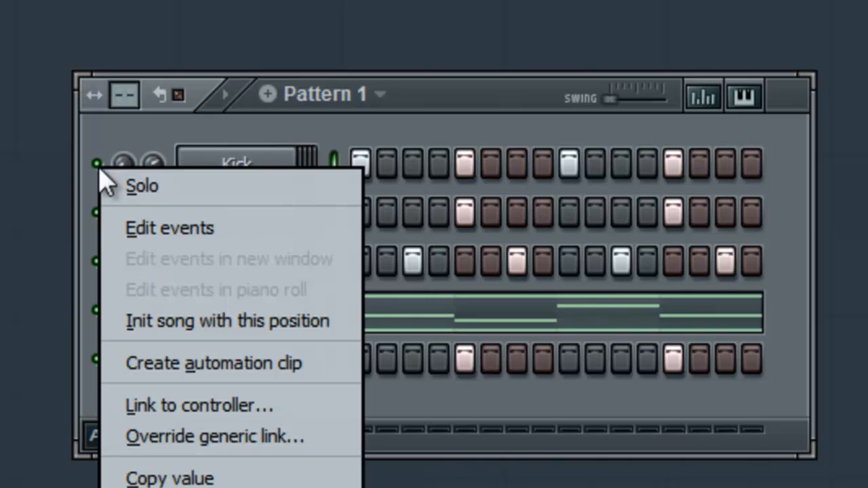
pyautogui.click(256, 190)
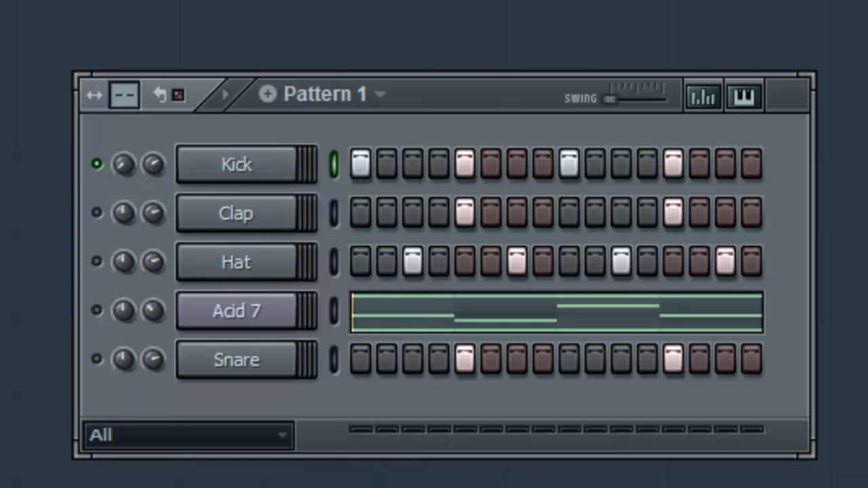
pyautogui.press('space')
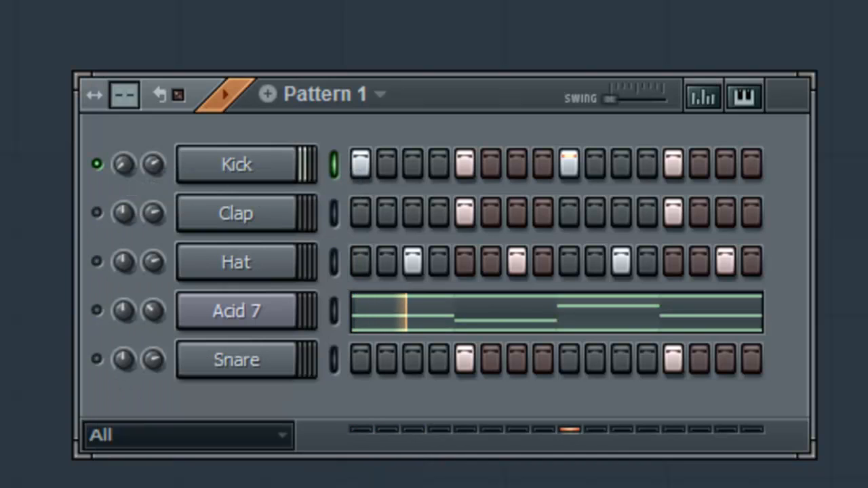
pyautogui.press('space')
# Step: Sweep the Kick channel's panning through its range and return it to the centre
pyautogui.moveTo(125, 167); pyautogui.dragTo(125, 139)
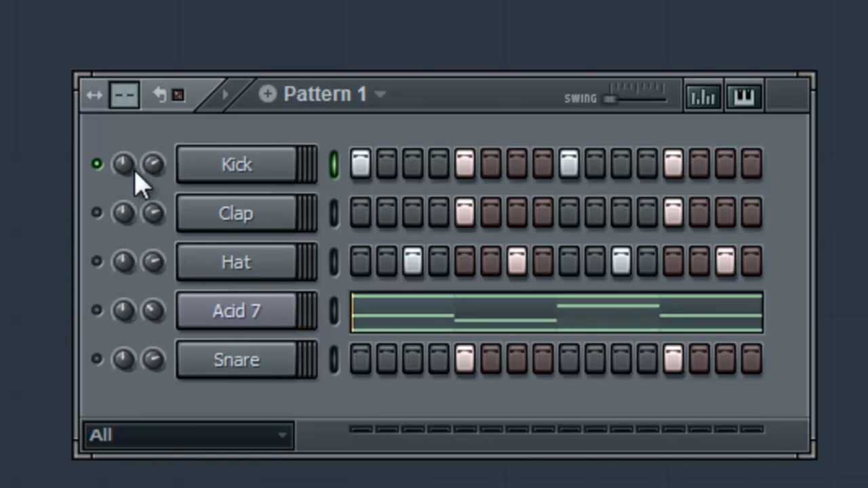
pyautogui.click(129, 207)
pyautogui.moveTo(129, 207); pyautogui.dragTo(192, 438)
pyautogui.moveTo(124, 173); pyautogui.dragTo(173, 425)
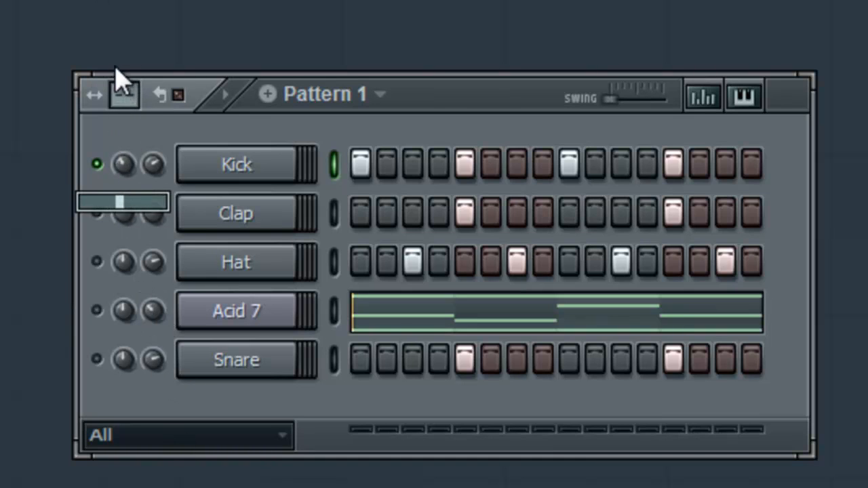
pyautogui.moveTo(113, 15); pyautogui.dragTo(117, 407)
pyautogui.moveTo(124, 167); pyautogui.dragTo(119, 1)
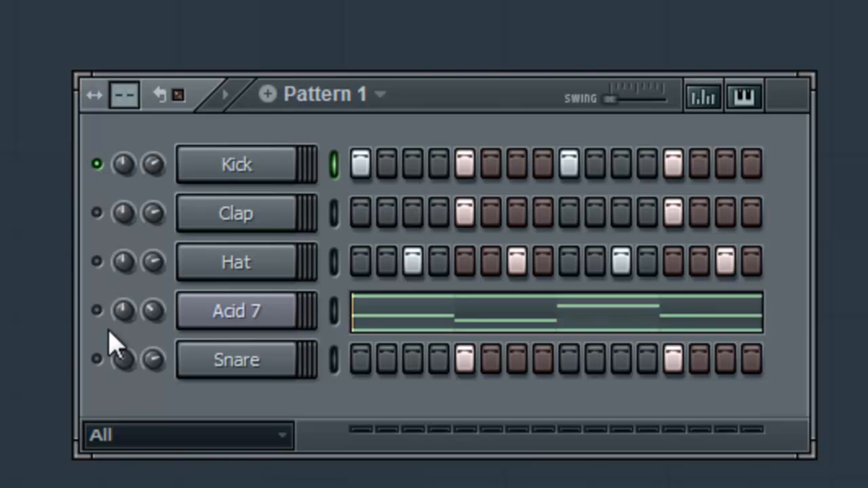
# Step: Turn off solo on the Kick channel to re-enable all the channels
pyautogui.rightClick(102, 171)
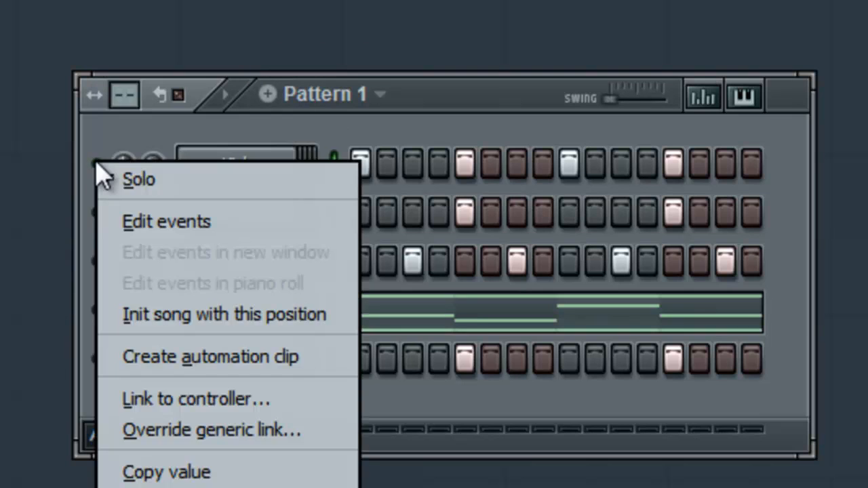
pyautogui.click(143, 192)
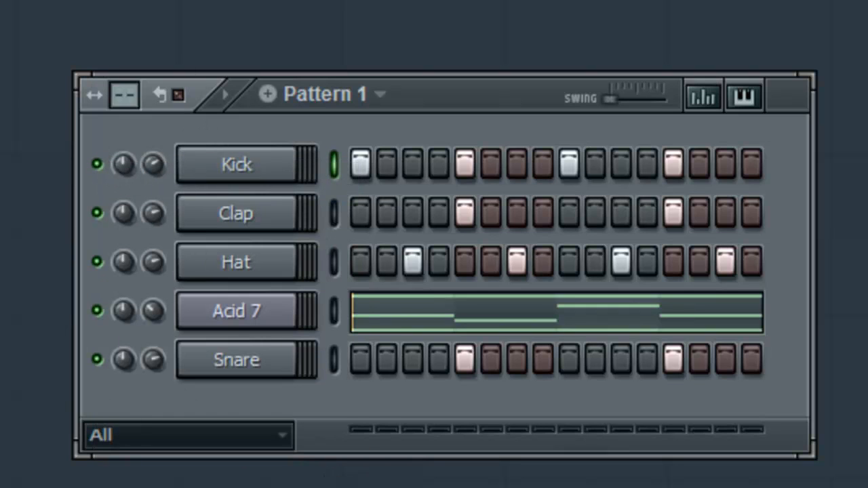
# Step: Switch to Pattern 2 and clear all its Kick steps
pyautogui.press('KP_Add')
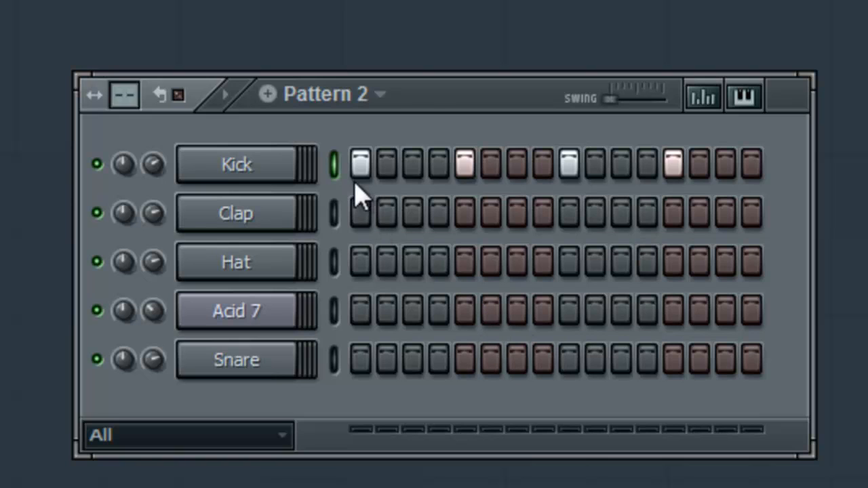
pyautogui.moveTo(355, 164); pyautogui.dragTo(760, 167)
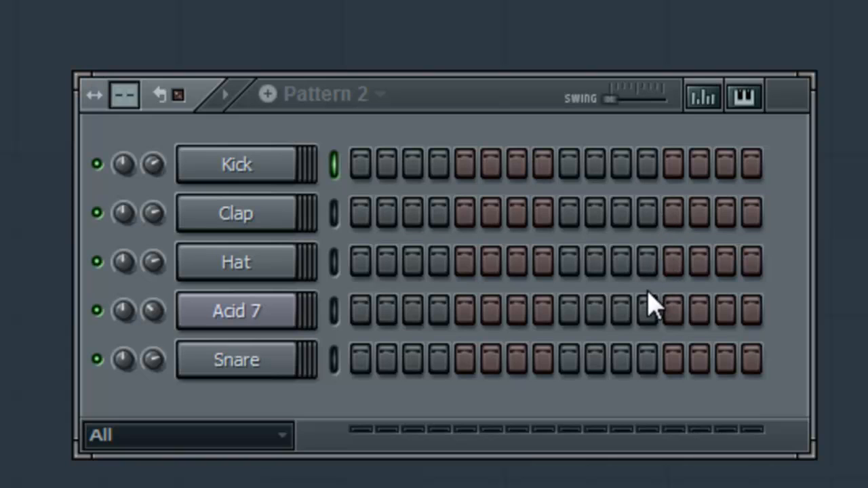
# Step: Place Kick hits on steps 1, 5, 9 and 13 of Pattern 2
pyautogui.click(361, 166)
pyautogui.click(465, 166)
pyautogui.click(569, 166)
pyautogui.click(673, 166)
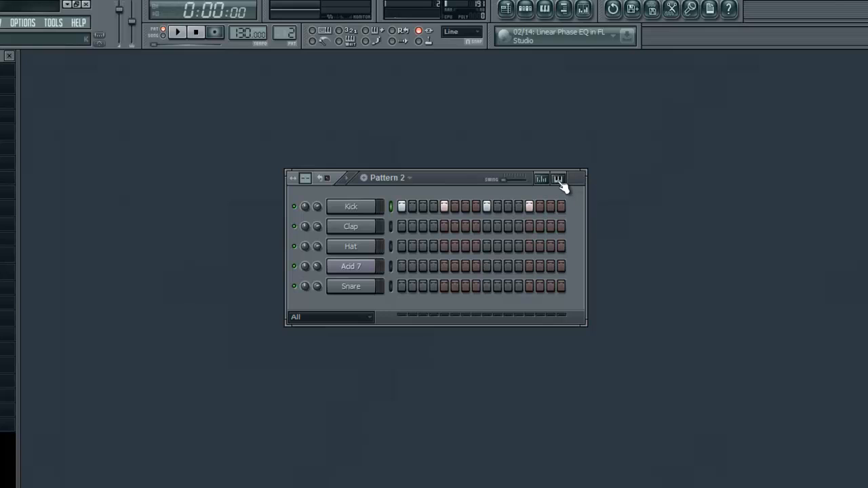
# Step: Show the Kick channel's keyboard editor and try adding extra hits on steps 2 to 4, clearing them again
pyautogui.click(558, 180)
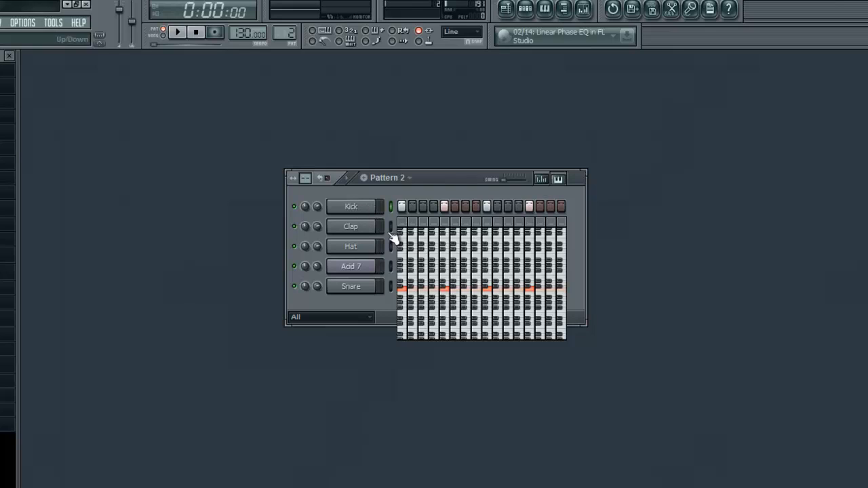
pyautogui.moveTo(414, 208); pyautogui.dragTo(419, 207)
pyautogui.rightClick(432, 207)
pyautogui.rightClick(422, 207)
pyautogui.rightClick(413, 208)
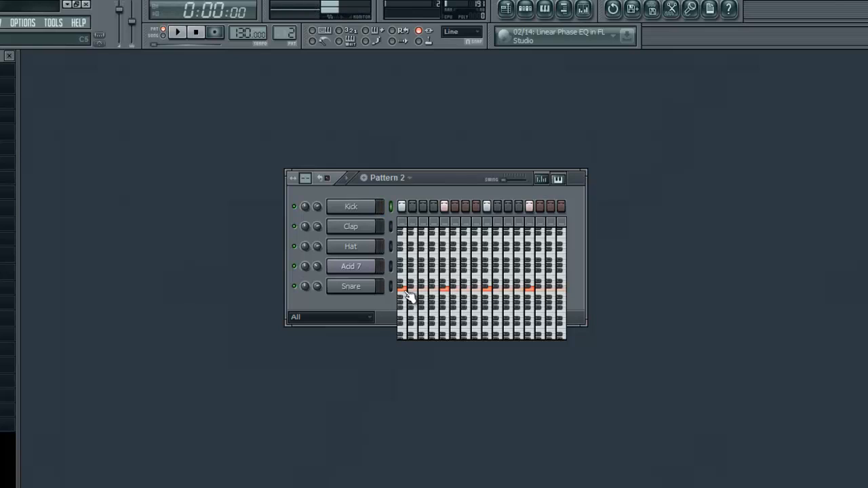
# Step: Give Kick steps 1, 5, 9 and 13 different pitches in the keyboard editor and play the pattern
pyautogui.click(403, 252)
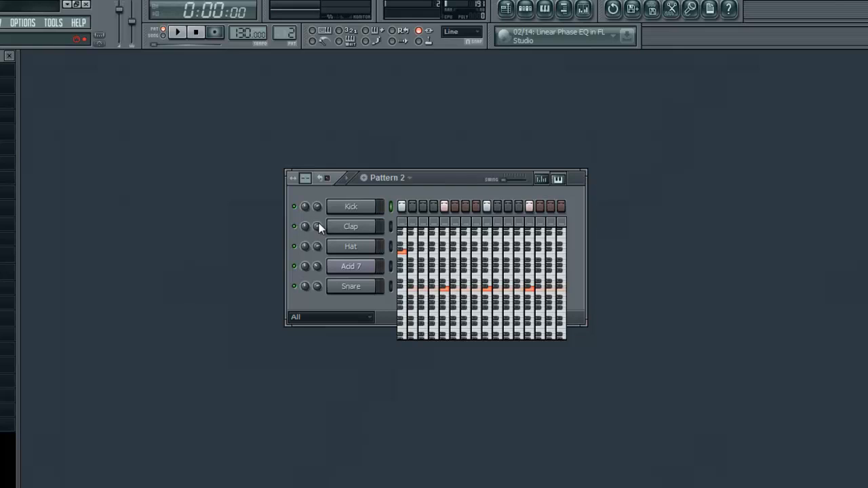
pyautogui.click(446, 262)
pyautogui.click(477, 316)
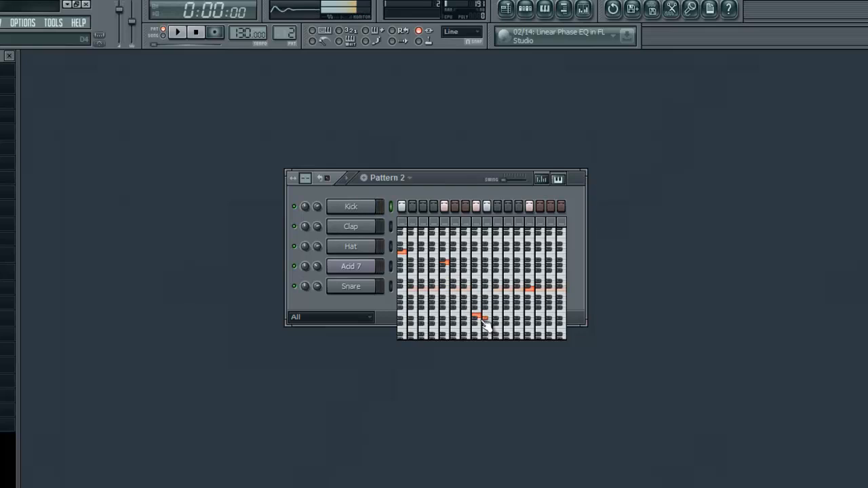
pyautogui.click(487, 295)
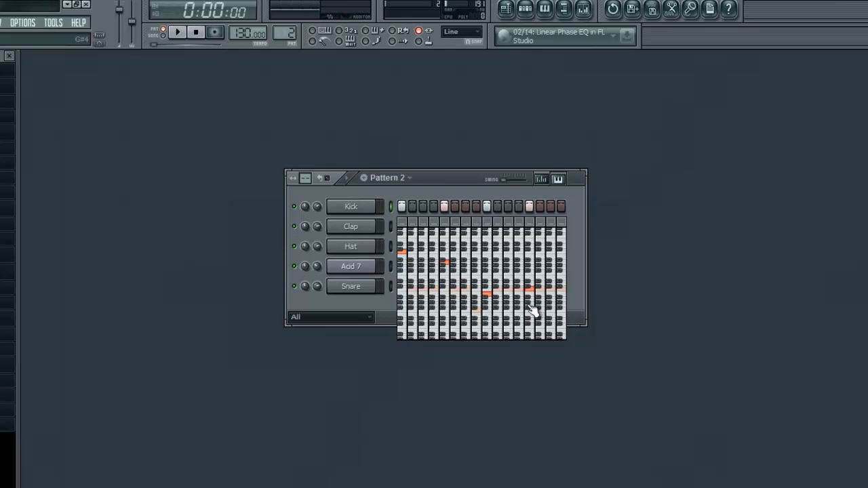
pyautogui.click(530, 257)
pyautogui.click(492, 299)
pyautogui.click(179, 35)
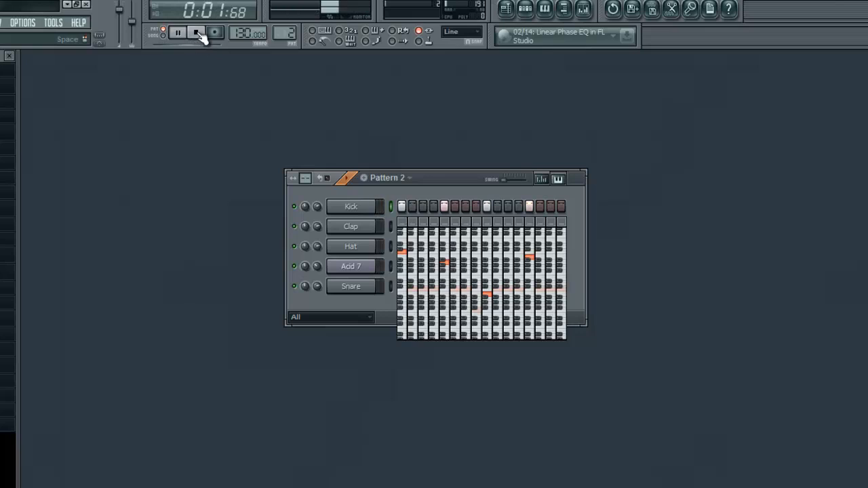
pyautogui.click(198, 33)
# Step: Bring the pitches of Kick steps 1, 5 and 13 back to about C5
pyautogui.click(402, 293)
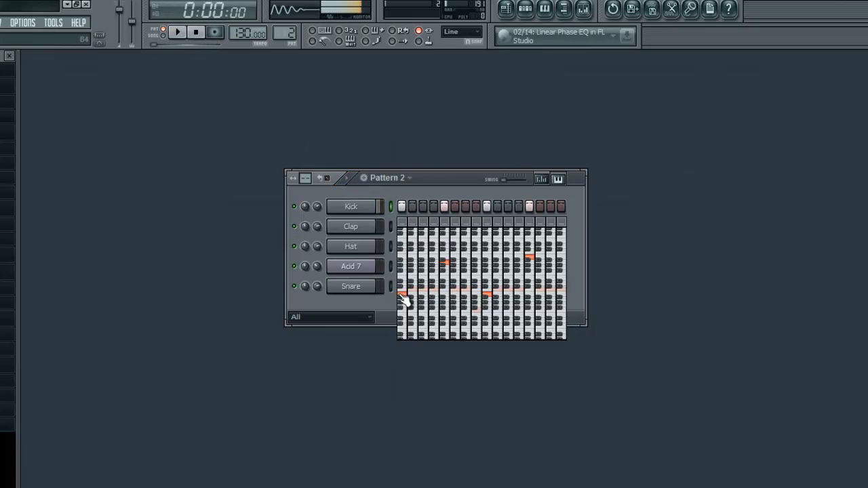
pyautogui.click(447, 294)
pyautogui.click(531, 291)
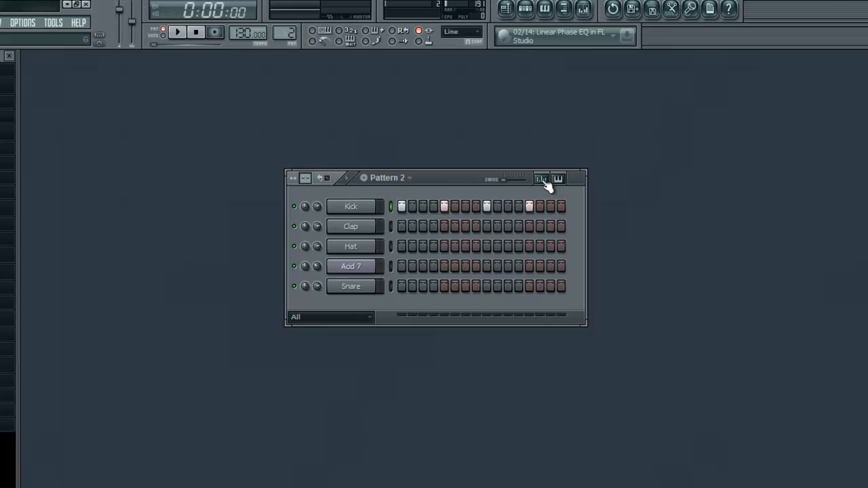
# Step: Switch the Kick's graph editor to Velocity, lower the first step's velocity close to the minimum and play the pattern
pyautogui.click(542, 181)
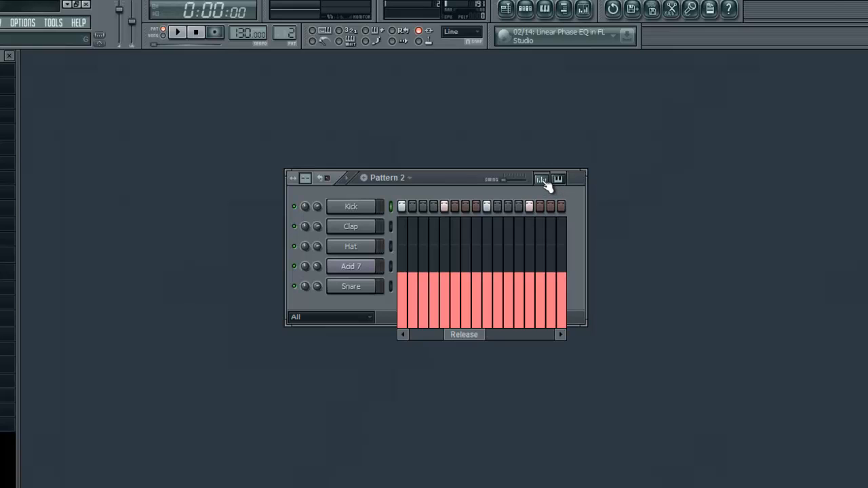
pyautogui.moveTo(469, 337); pyautogui.dragTo(453, 337)
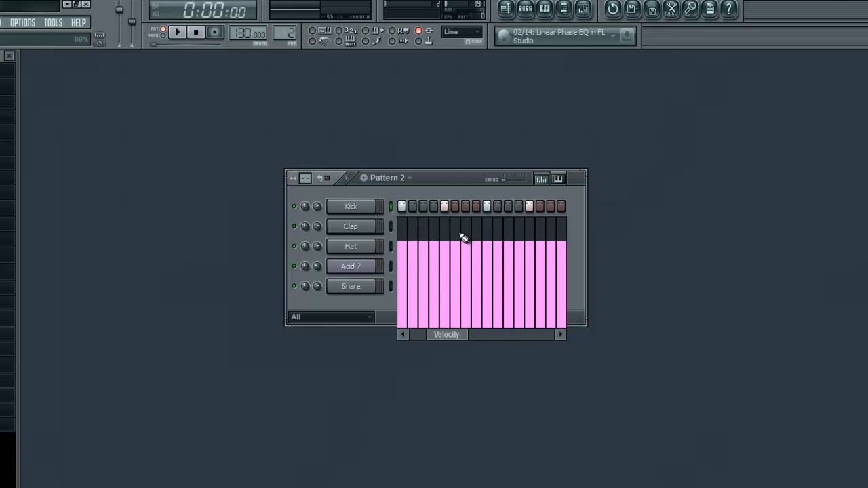
pyautogui.click(403, 313)
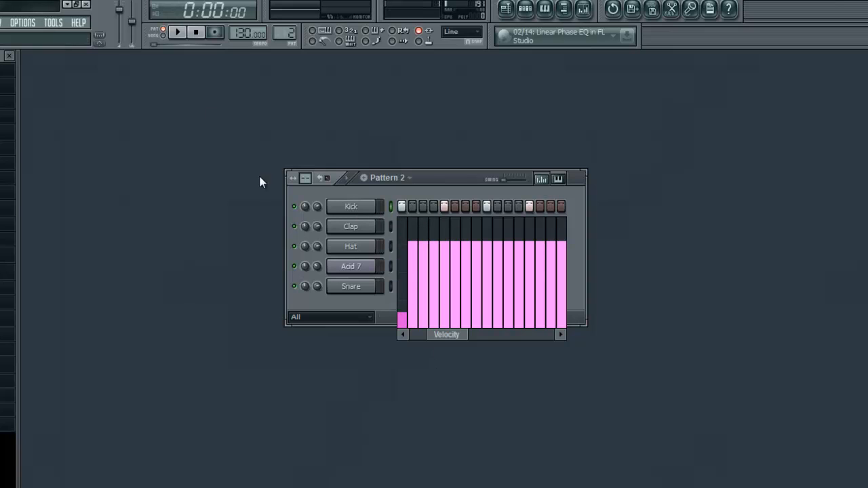
pyautogui.click(178, 32)
pyautogui.click(195, 33)
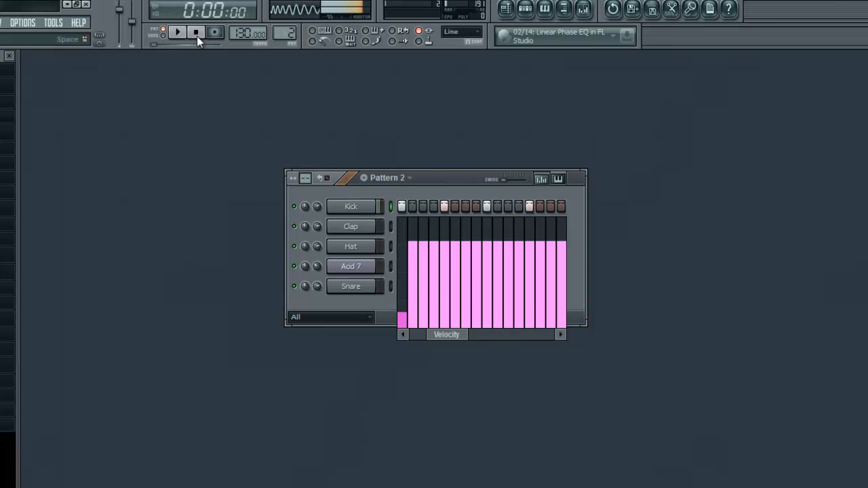
pyautogui.click(182, 32)
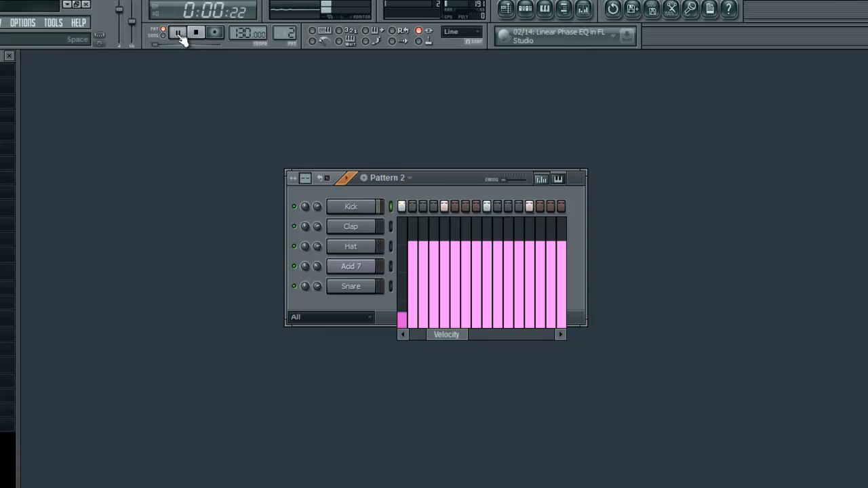
pyautogui.click(196, 34)
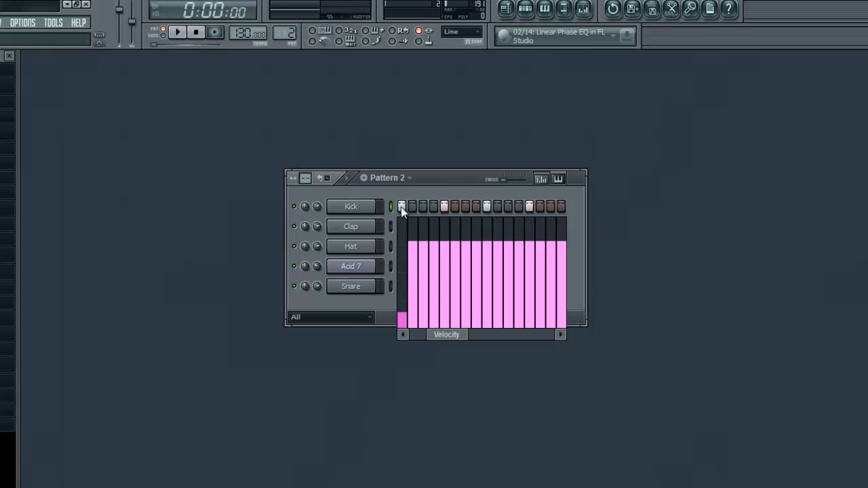
# Step: Level the first Kick step's velocity with the other steps, close the graph editor and clear the Kick row
pyautogui.click(401, 244)
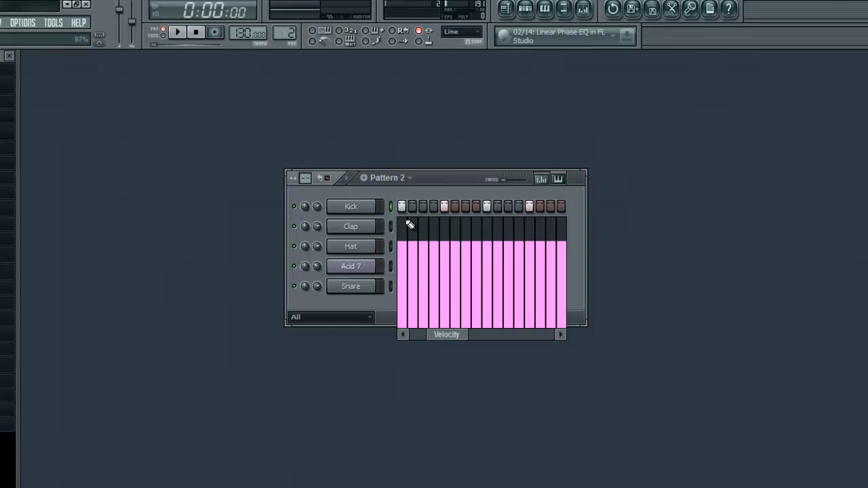
pyautogui.click(547, 178)
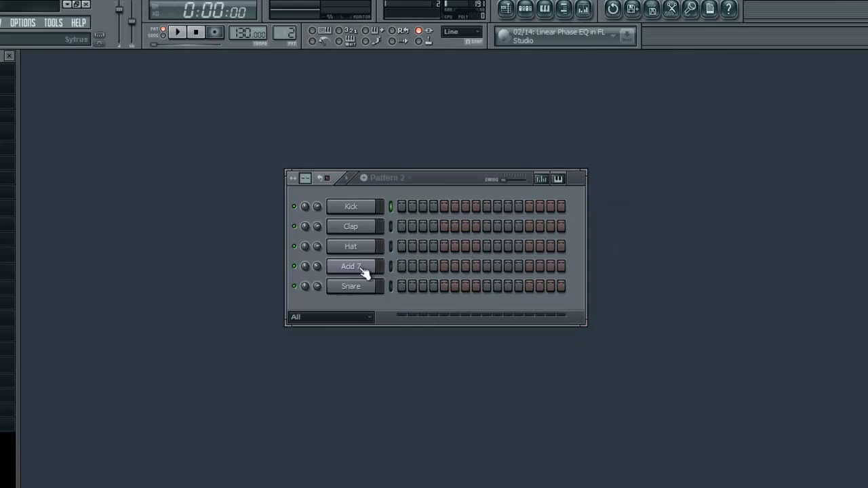
# Step: Place Snare hits on steps 1, 3, 5 and 7 and on every step from 9 to 16
pyautogui.click(402, 286)
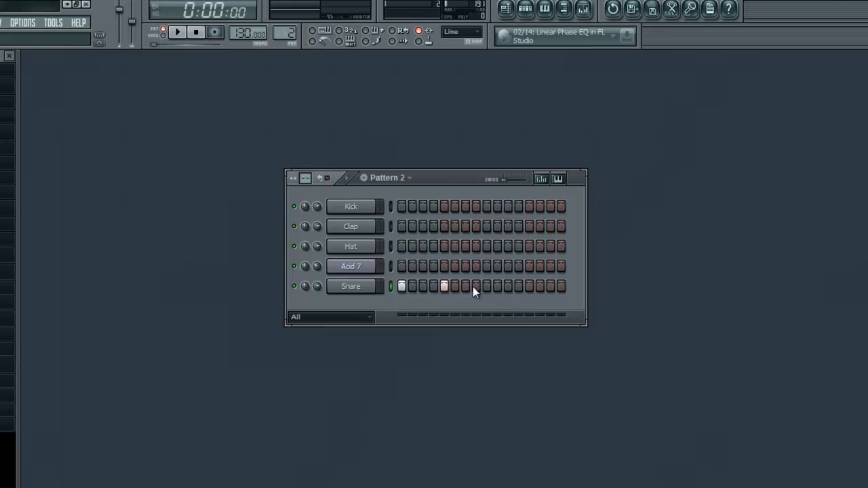
pyautogui.click(423, 287)
pyautogui.moveTo(486, 287); pyautogui.dragTo(624, 296)
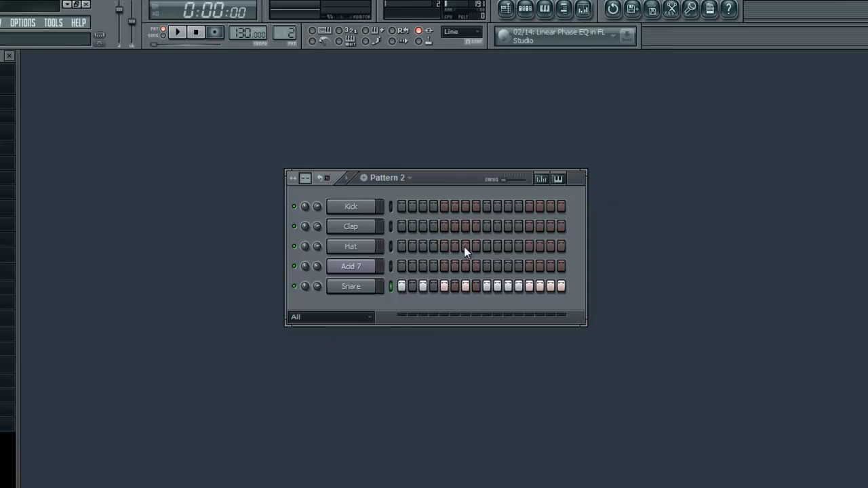
# Step: Lower individual Snare step velocities in the graph editor to build a roughly rising series
pyautogui.click(542, 180)
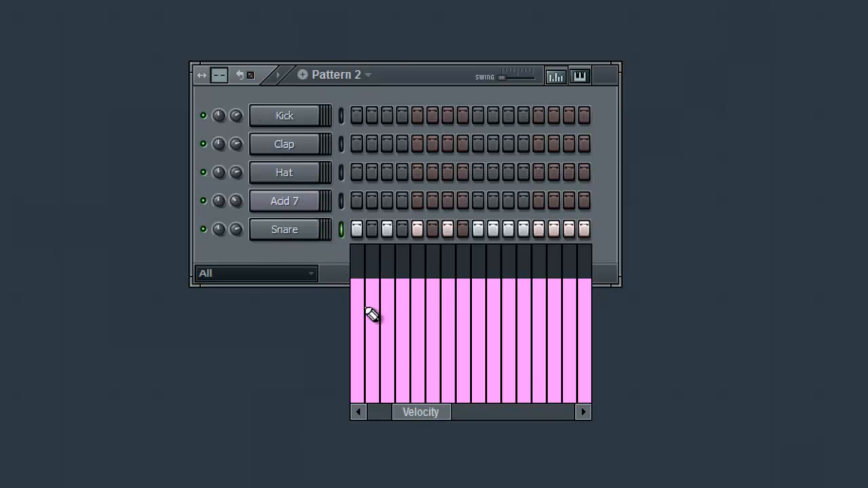
pyautogui.click(358, 400)
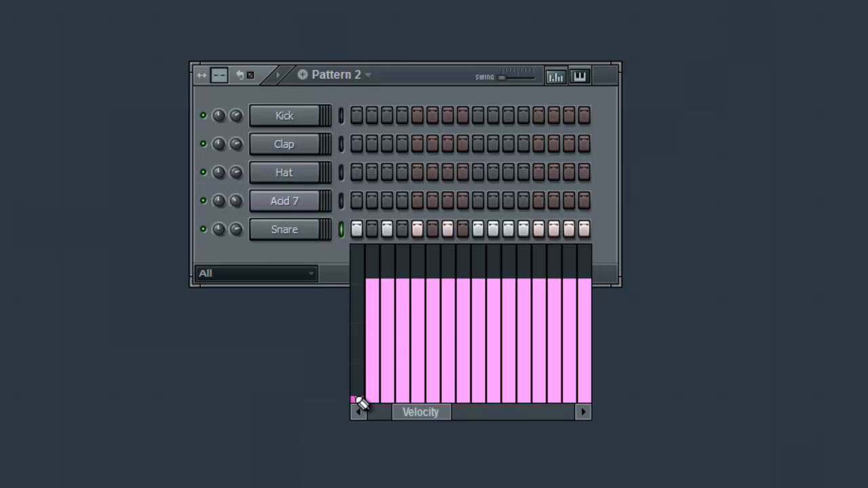
pyautogui.click(387, 384)
pyautogui.click(432, 379)
pyautogui.click(448, 371)
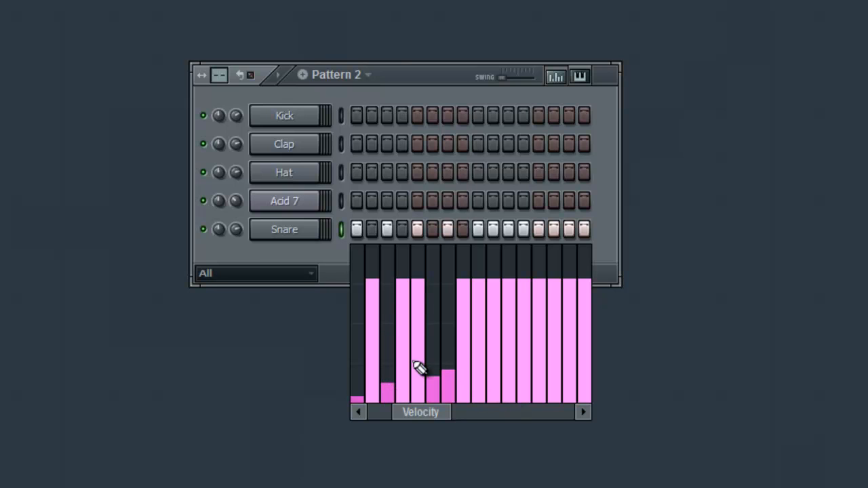
pyautogui.click(418, 367)
pyautogui.click(464, 354)
pyautogui.click(493, 338)
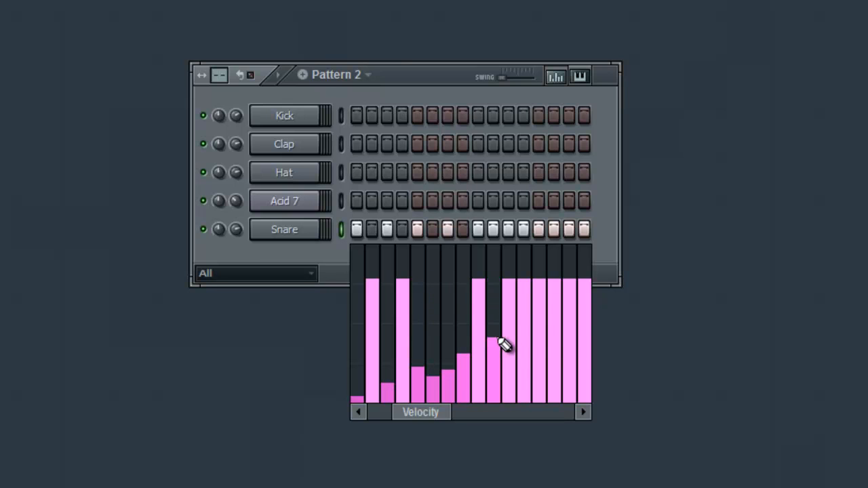
pyautogui.click(538, 330)
pyautogui.moveTo(554, 319); pyautogui.dragTo(584, 306)
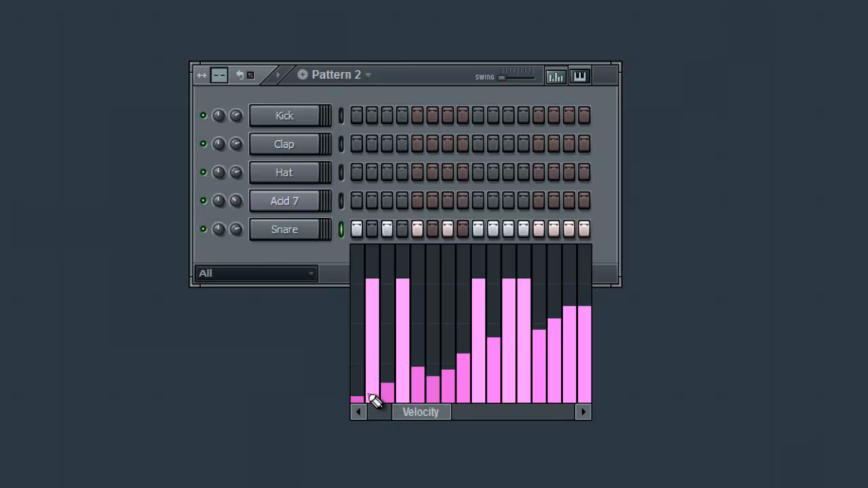
# Step: Draw a straight rising velocity ramp across all 16 Snare steps and play the pattern
pyautogui.moveTo(358, 405)
pyautogui.mouseDown()
pyautogui.moveTo(572, 306)
pyautogui.moveTo(594, 283)
pyautogui.mouseUp()
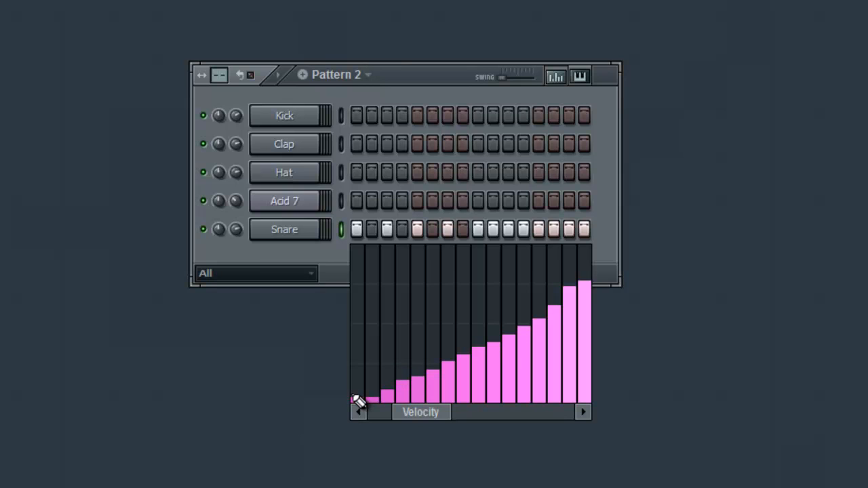
pyautogui.moveTo(358, 400)
pyautogui.mouseDown()
pyautogui.moveTo(574, 250)
pyautogui.moveTo(587, 294)
pyautogui.moveTo(582, 367)
pyautogui.moveTo(587, 276)
pyautogui.moveTo(593, 351)
pyautogui.moveTo(599, 253)
pyautogui.moveTo(603, 283)
pyautogui.moveTo(605, 262)
pyautogui.mouseUp()
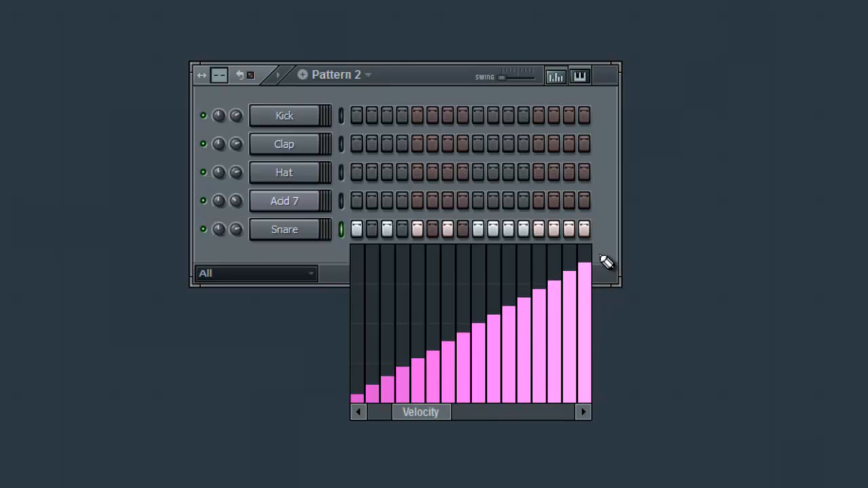
pyautogui.press('space')
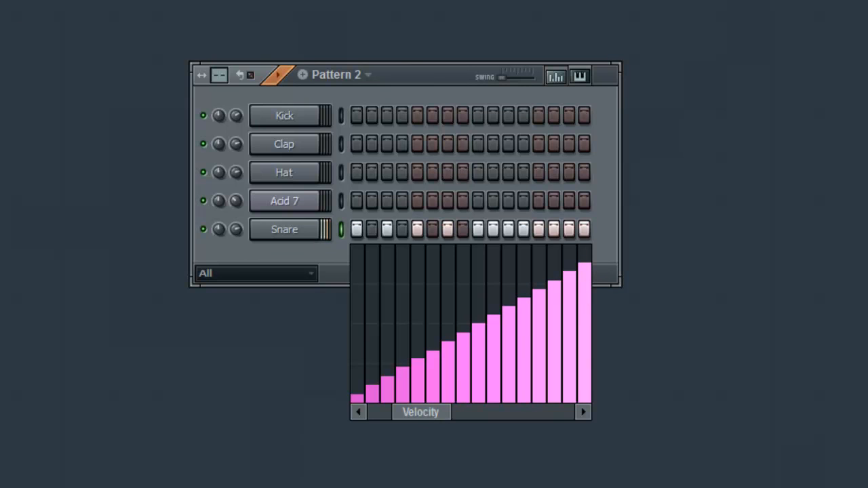
pyautogui.press('space')
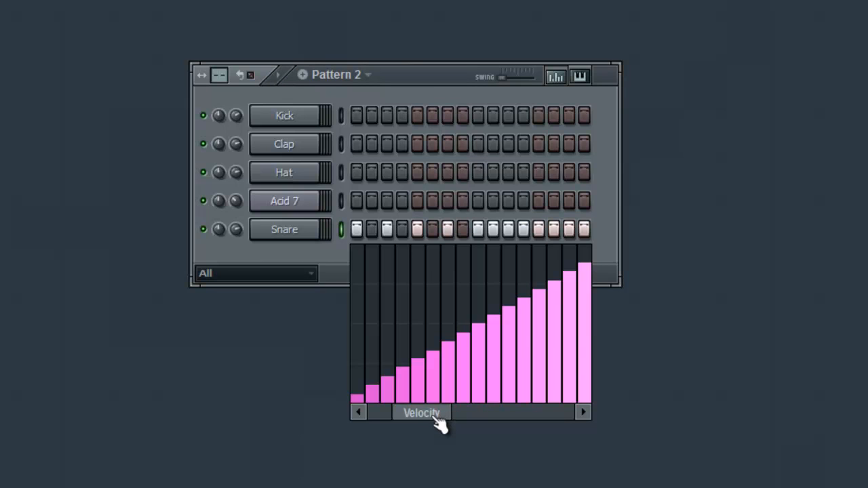
# Step: Alternate the Snare's step panning, with steps 1 and 5 at the upper extreme and 3 and 7 at the lower, and play the pattern
pyautogui.moveTo(434, 417); pyautogui.dragTo(409, 417)
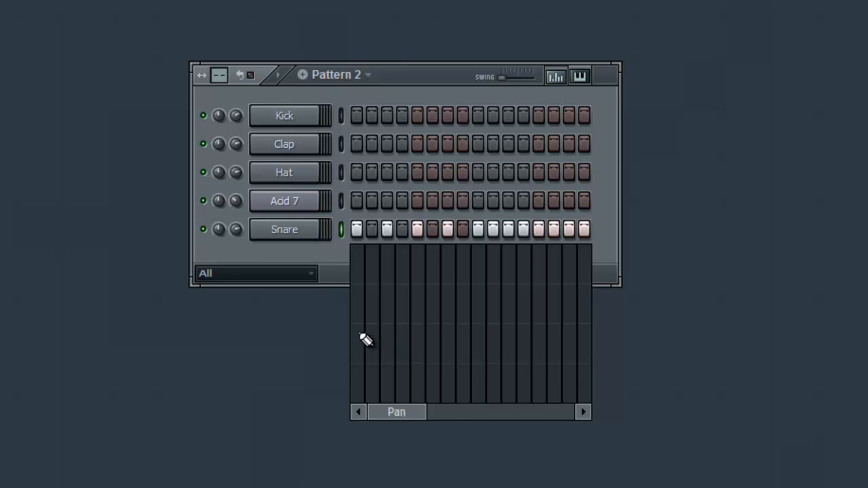
pyautogui.moveTo(358, 337)
pyautogui.mouseDown()
pyautogui.moveTo(359, 387)
pyautogui.moveTo(357, 266)
pyautogui.moveTo(375, 382)
pyautogui.moveTo(358, 387)
pyautogui.moveTo(357, 258)
pyautogui.moveTo(360, 399)
pyautogui.moveTo(361, 247)
pyautogui.mouseUp()
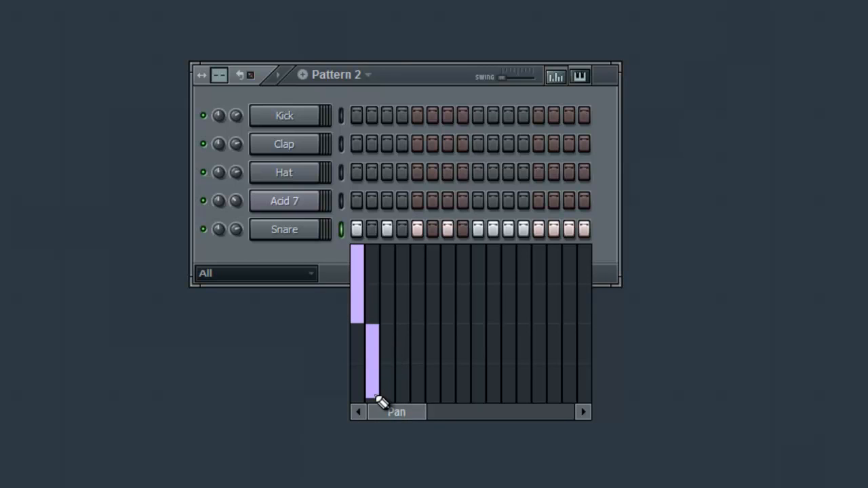
pyautogui.rightClick(378, 329)
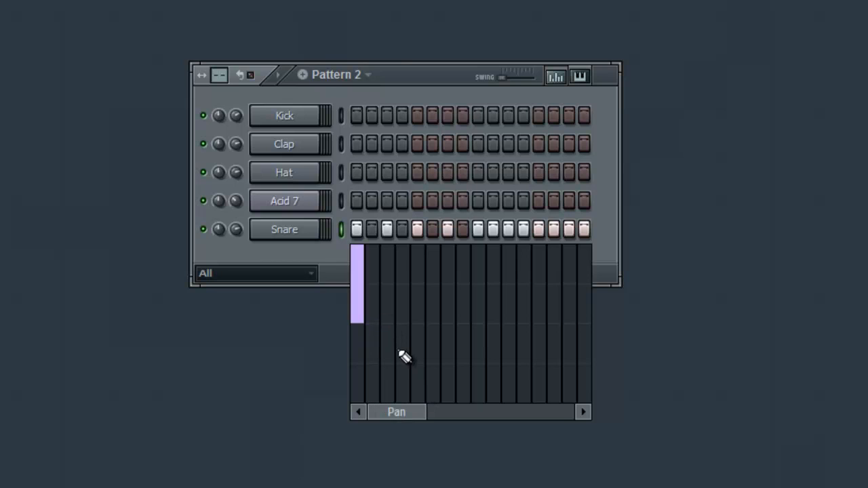
pyautogui.click(388, 328)
pyautogui.moveTo(388, 335); pyautogui.dragTo(397, 417)
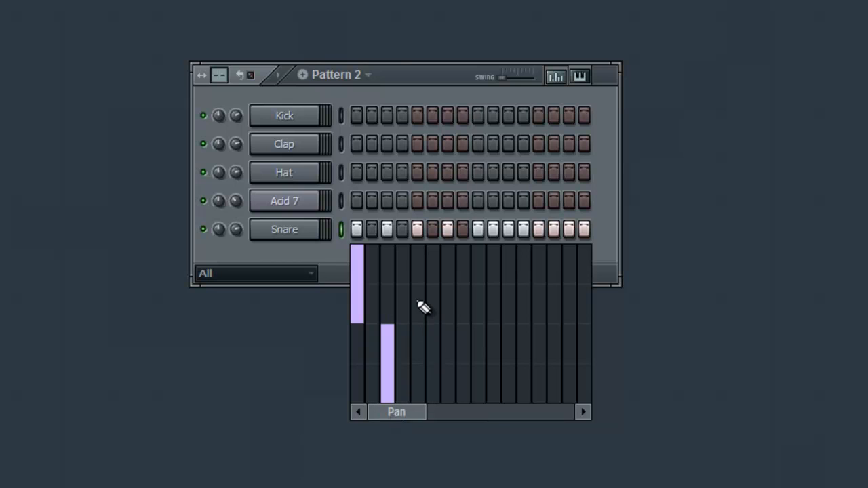
pyautogui.moveTo(420, 304); pyautogui.dragTo(434, 198)
pyautogui.click(451, 404)
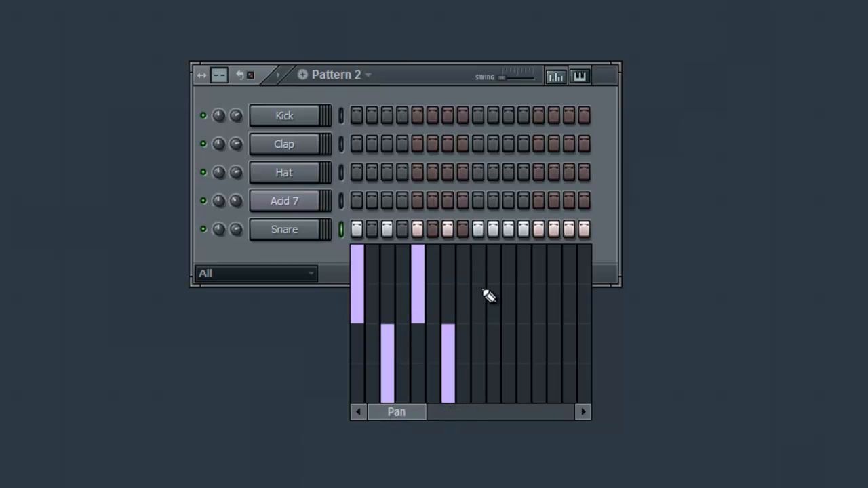
pyautogui.press('space')
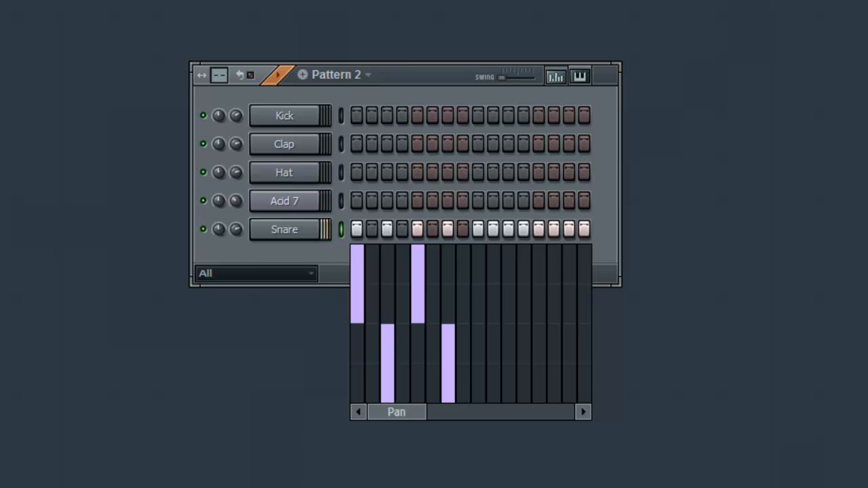
pyautogui.press('space')
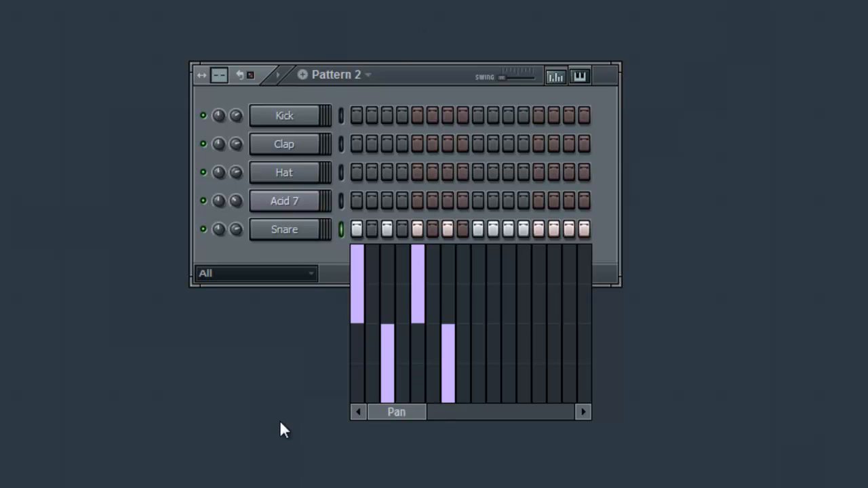
# Step: Browse the Snare's step graph parameters from Pan through Shift, and clear all Snare steps with the graph editor closed
pyautogui.moveTo(387, 416); pyautogui.dragTo(727, 403)
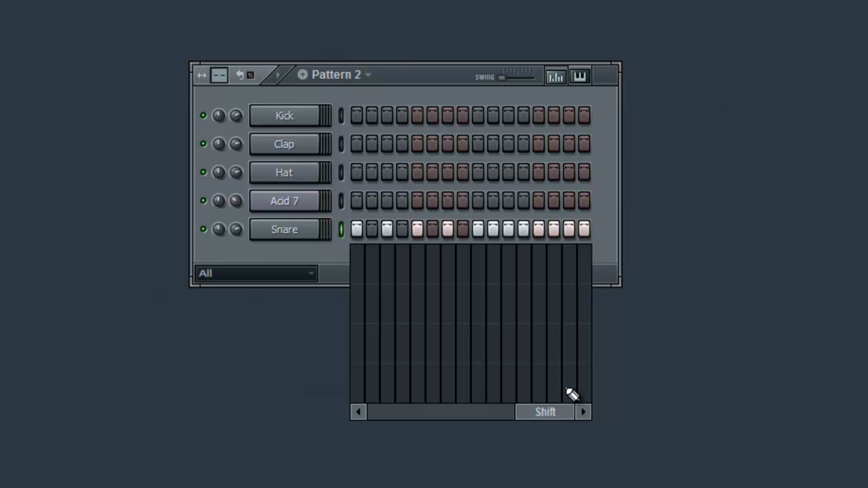
pyautogui.moveTo(556, 413); pyautogui.dragTo(227, 442)
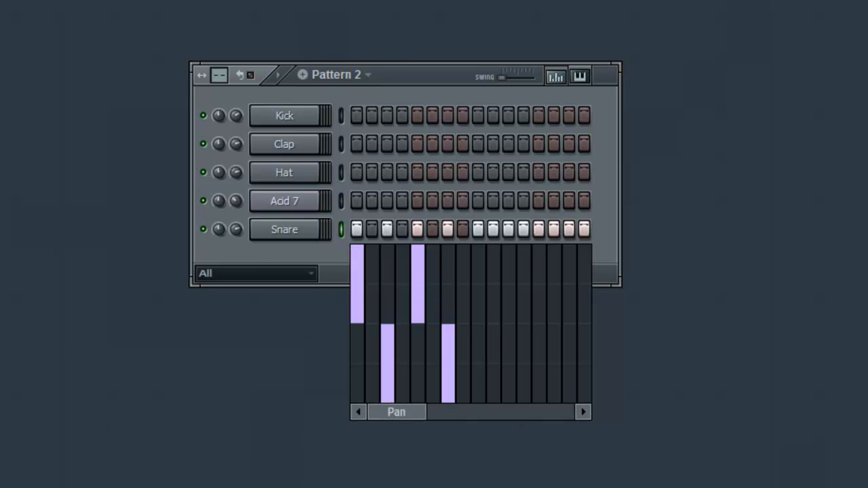
pyautogui.moveTo(355, 234); pyautogui.dragTo(742, 241)
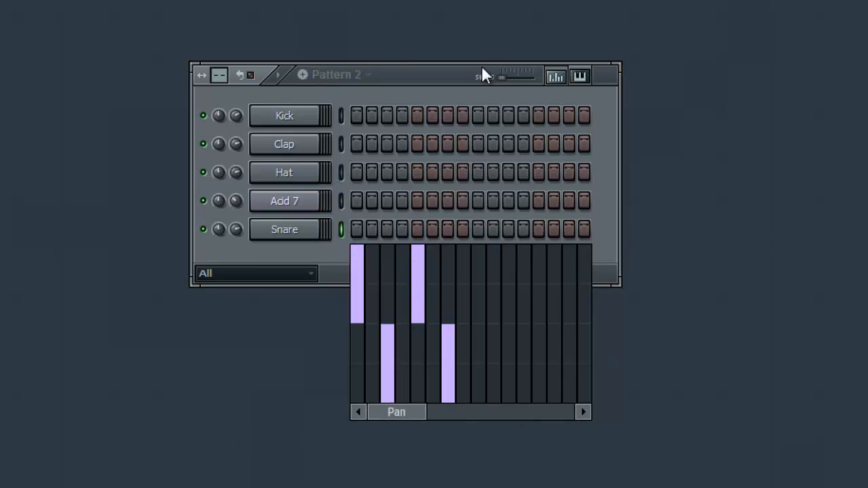
pyautogui.click(558, 77)
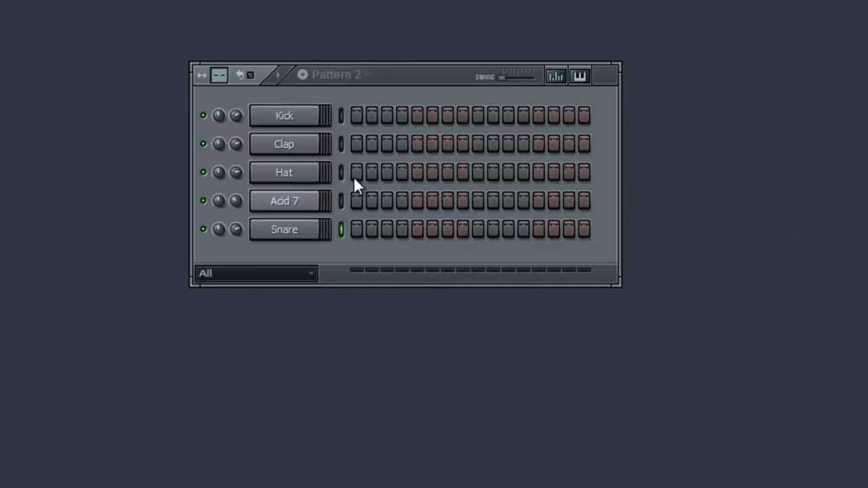
# Step: Fill all 16 Hat steps and compare playback without swing and with swing at maximum
pyautogui.moveTo(353, 179); pyautogui.dragTo(614, 185)
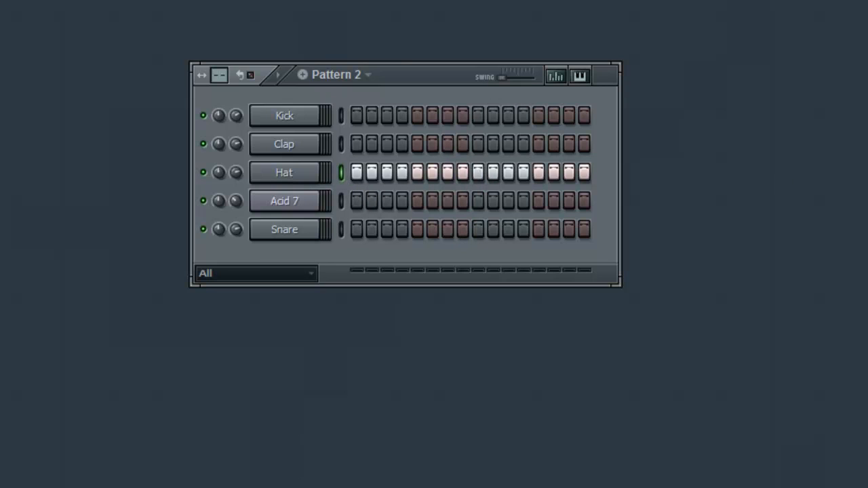
pyautogui.press('space')
pyautogui.moveTo(502, 80); pyautogui.dragTo(504, 127)
pyautogui.press('space')
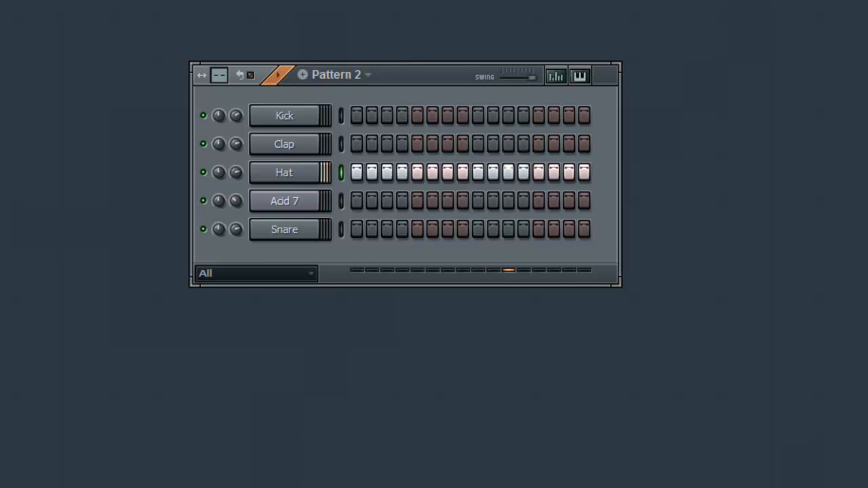
pyautogui.press('space')
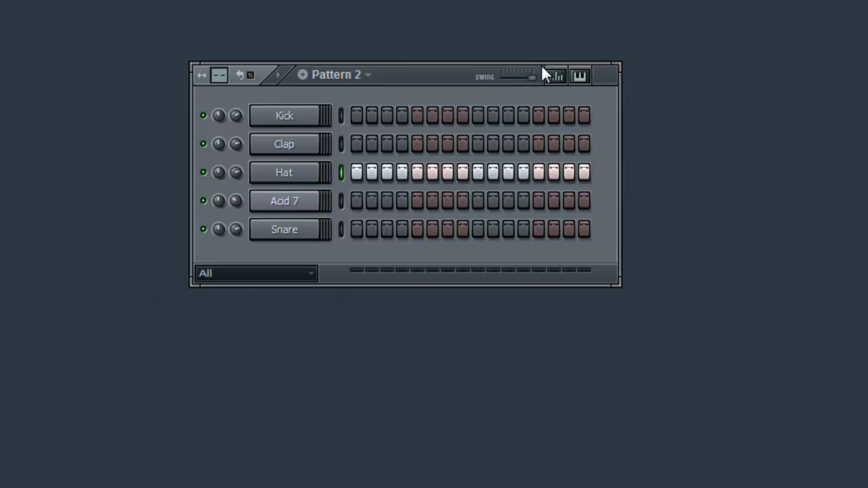
# Step: Play the Hat pattern with swing at about half, and reset swing to minimum and clear all Hat steps
pyautogui.moveTo(543, 86); pyautogui.dragTo(527, 93)
pyautogui.press('space')
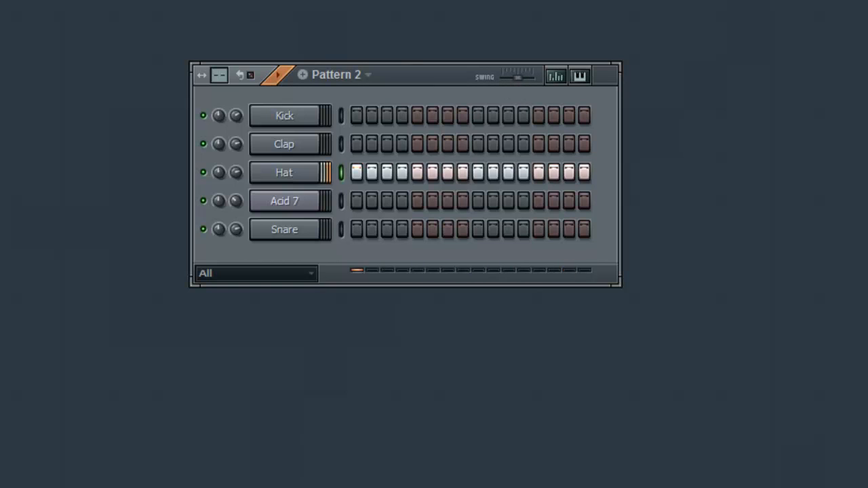
pyautogui.press('space')
pyautogui.moveTo(519, 77); pyautogui.dragTo(490, 78)
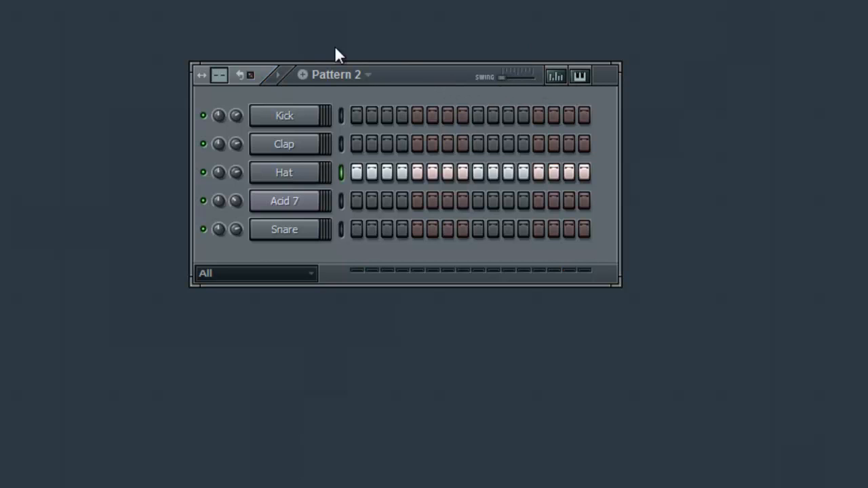
pyautogui.moveTo(361, 174); pyautogui.dragTo(588, 174)
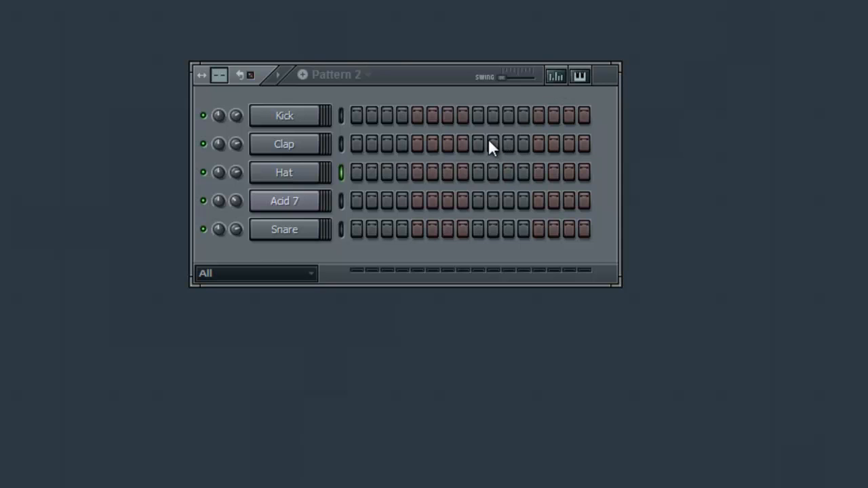
# Step: View the Hat channel's piano roll and return to the step sequencer
pyautogui.rightClick(299, 180)
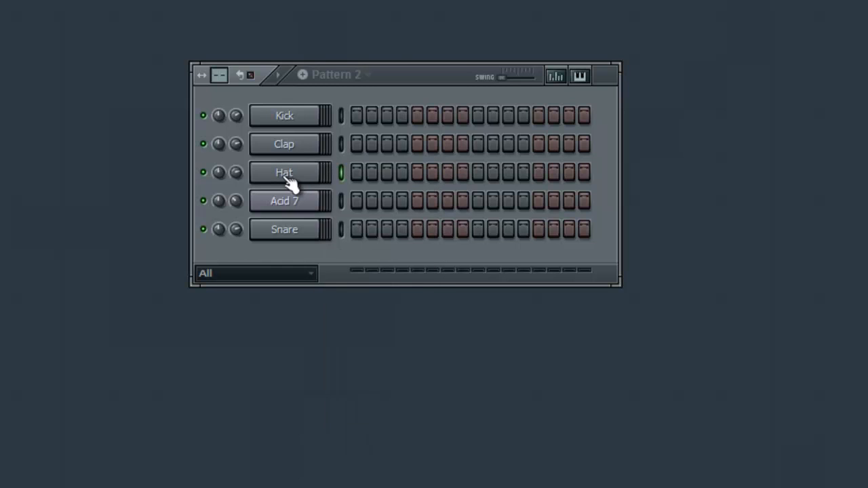
pyautogui.rightClick(287, 174)
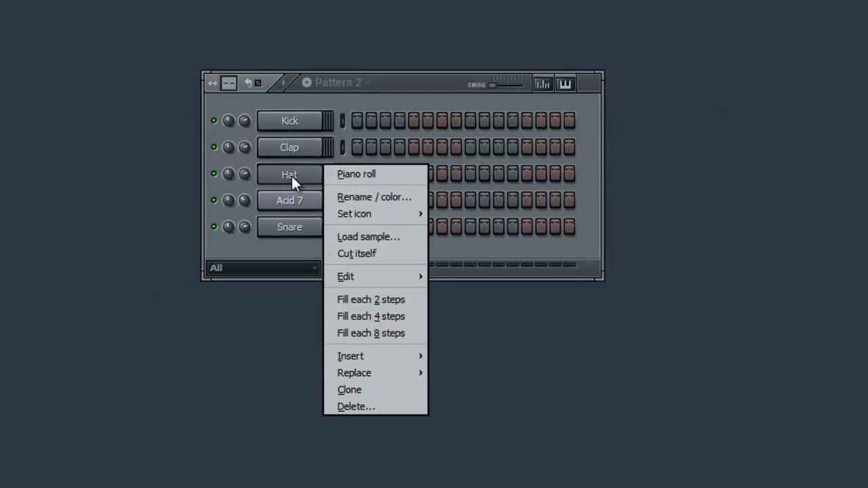
pyautogui.click(377, 180)
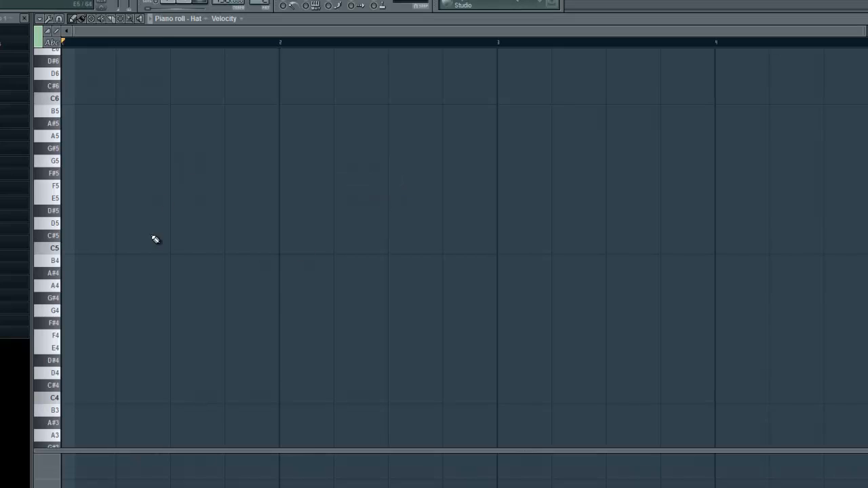
pyautogui.moveTo(507, 32); pyautogui.dragTo(147, 46)
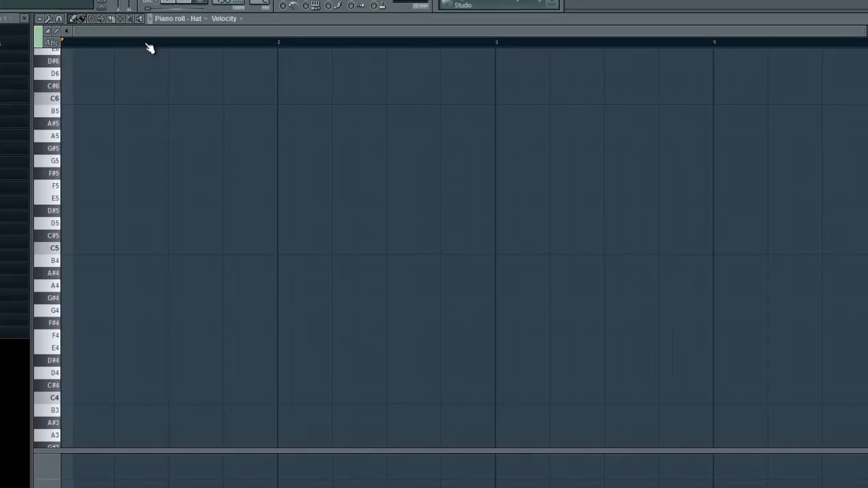
pyautogui.press('F7')
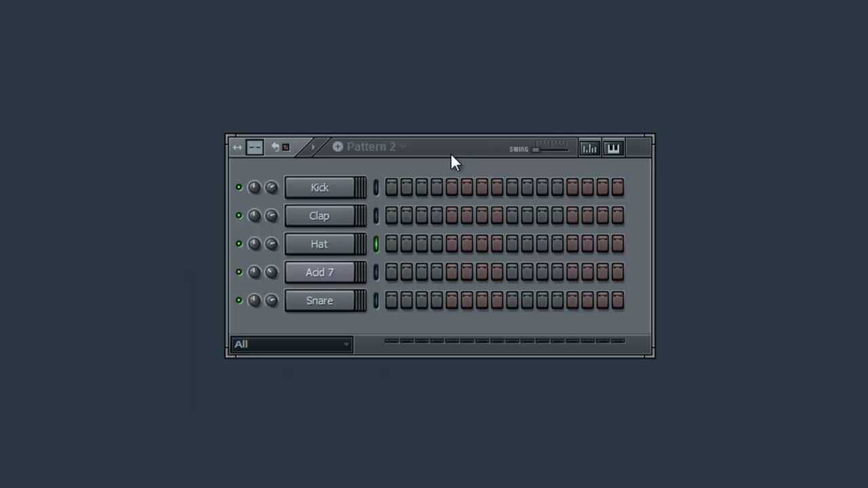
# Step: Examine the pattern list and its commands, and switch to Pattern 1 to view its contents
pyautogui.click(403, 148)
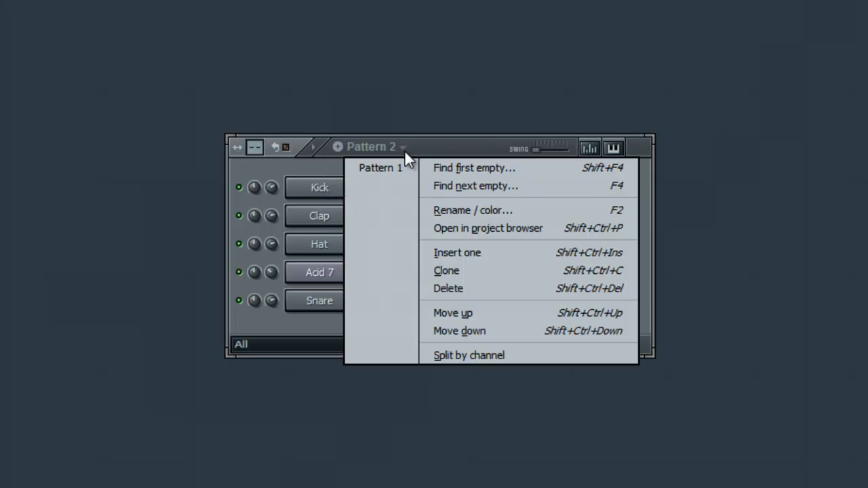
pyautogui.click(409, 156)
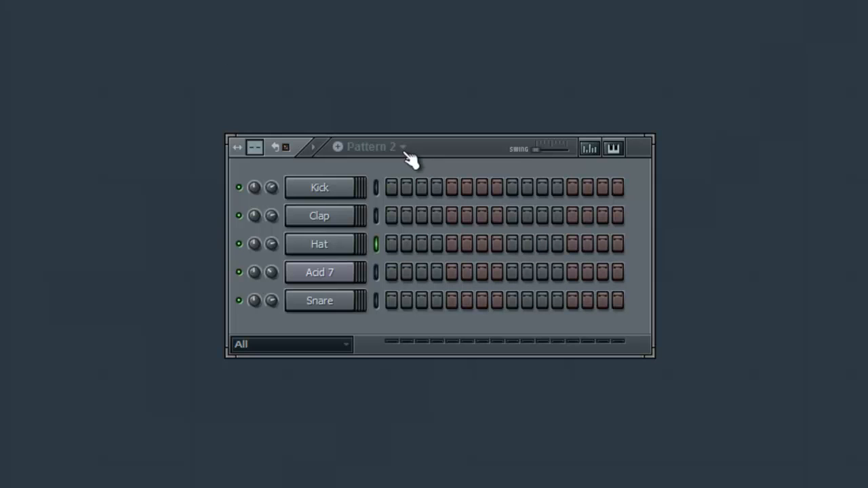
pyautogui.click(403, 149)
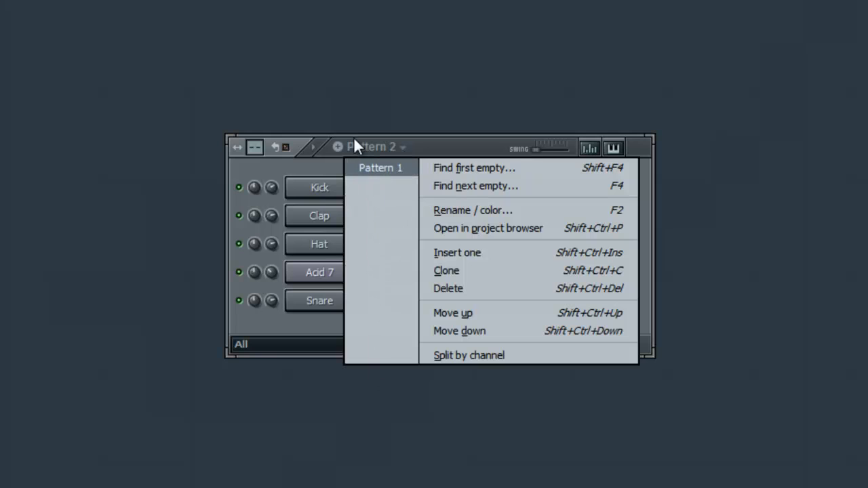
pyautogui.click(377, 166)
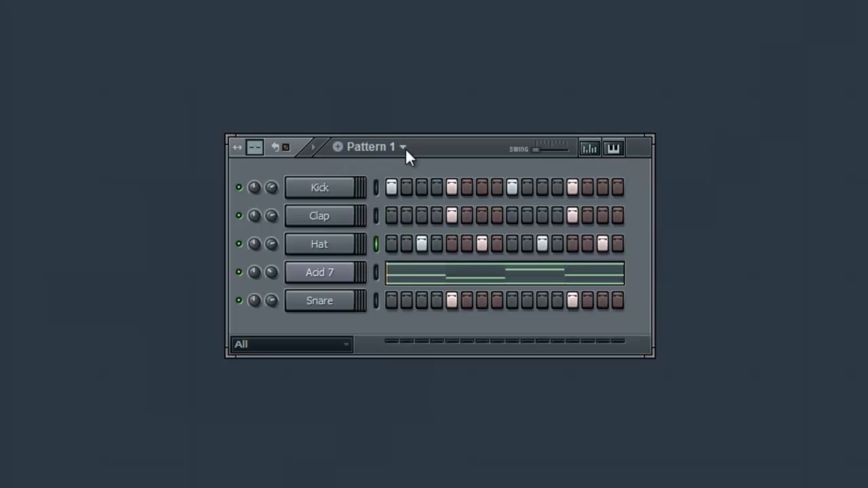
pyautogui.click(405, 147)
pyautogui.click(396, 178)
pyautogui.click(402, 148)
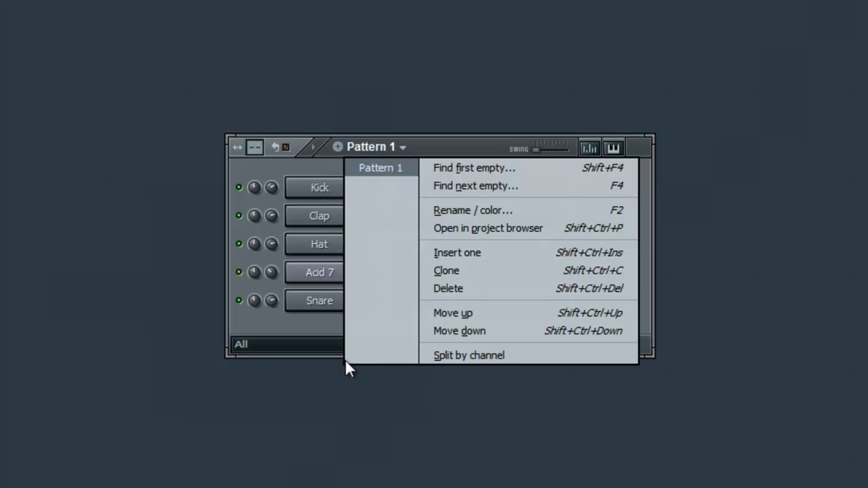
pyautogui.click(264, 312)
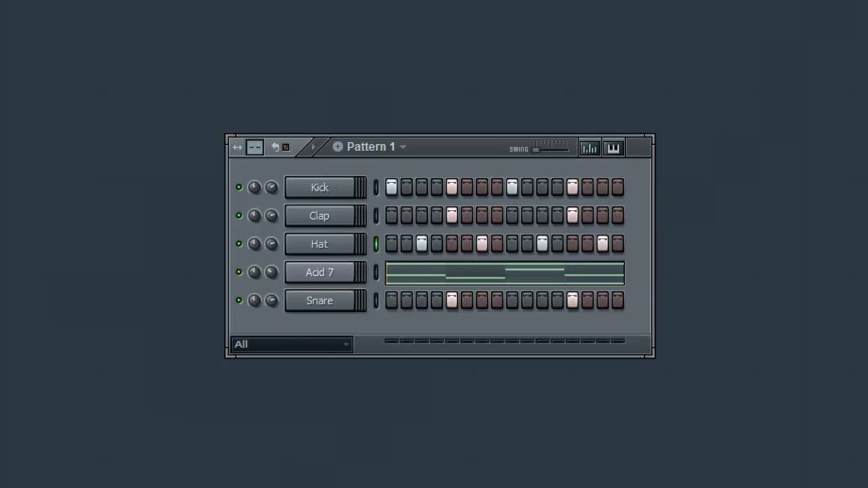
# Step: Switch to Pattern 2 and place Kick hits on steps 1, 5, 9 and 13
pyautogui.press('KP_Add')
pyautogui.click(392, 187)
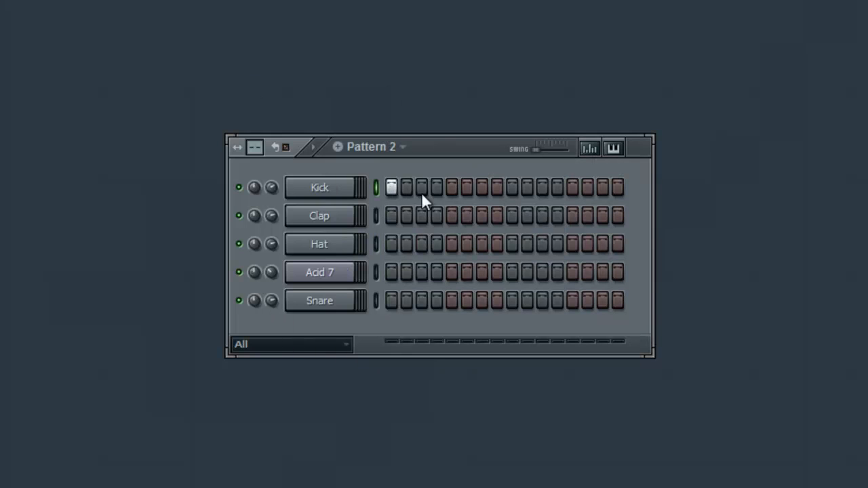
pyautogui.click(572, 188)
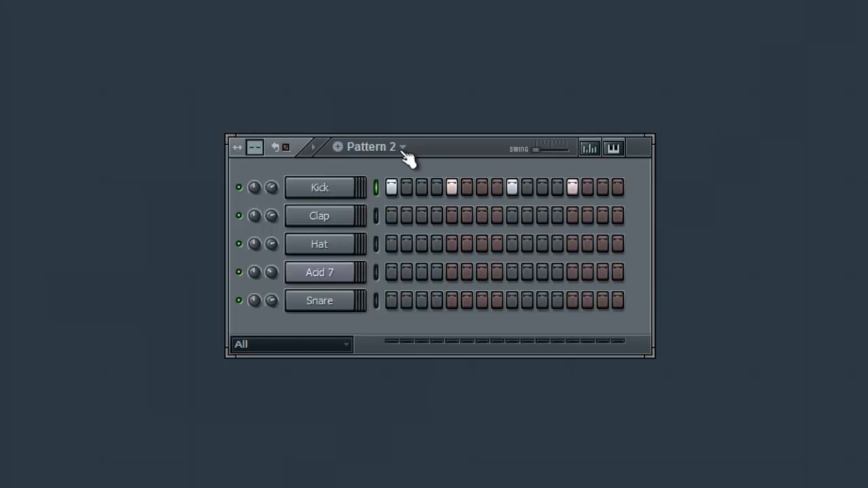
# Step: Rename Pattern 2 as Kick
pyautogui.click(403, 148)
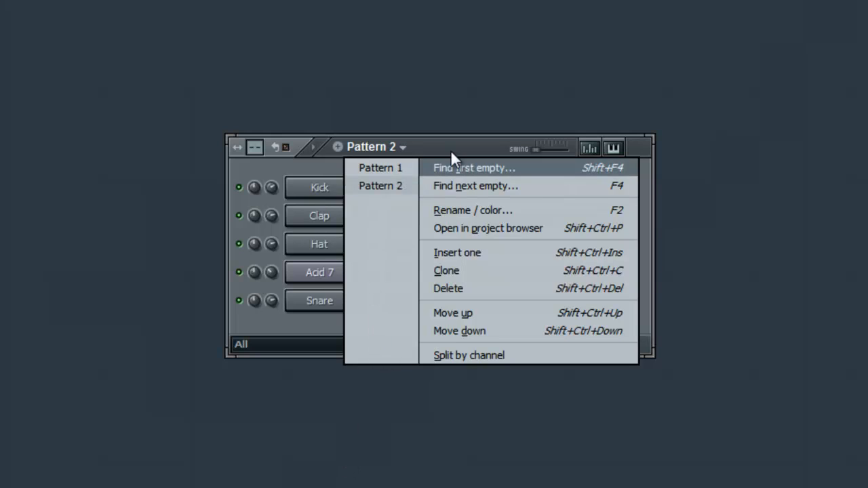
pyautogui.click(505, 211)
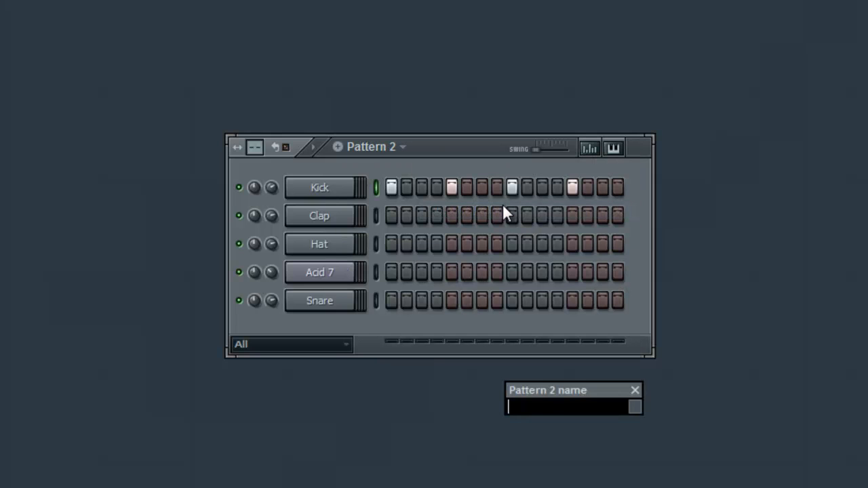
pyautogui.write('Kick')
pyautogui.press('Return')
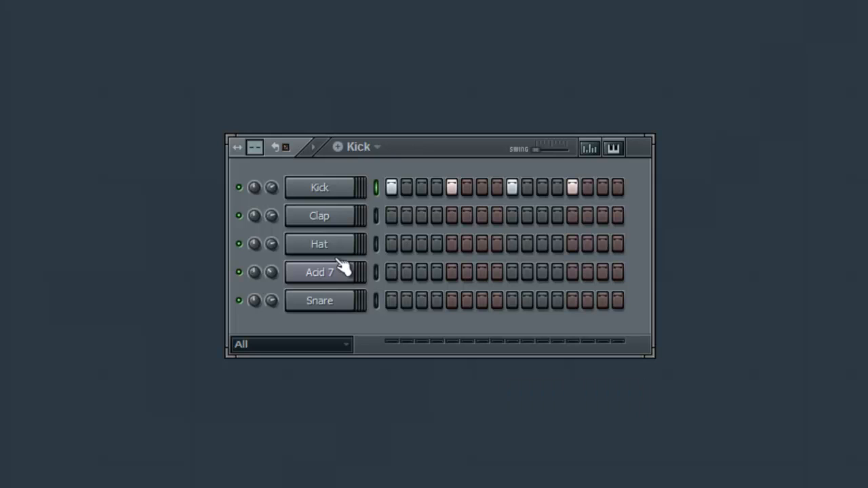
# Step: Review the pattern list and its management commands, and play the Kick pattern
pyautogui.click(377, 148)
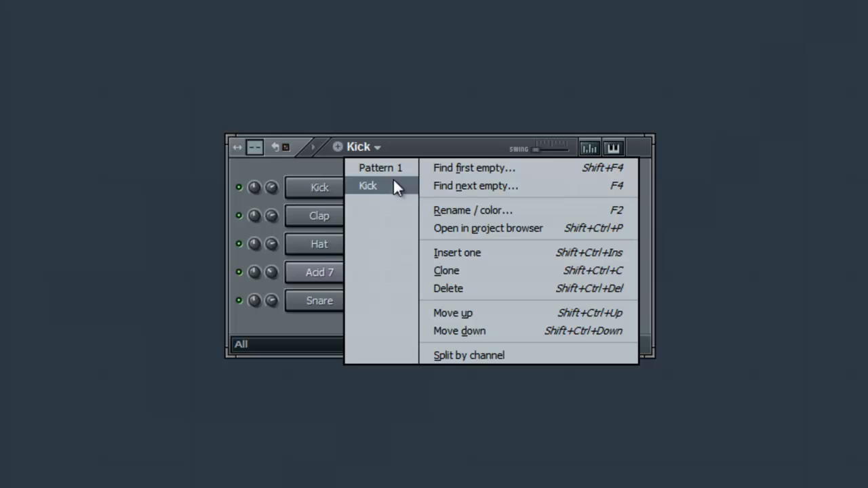
pyautogui.click(412, 149)
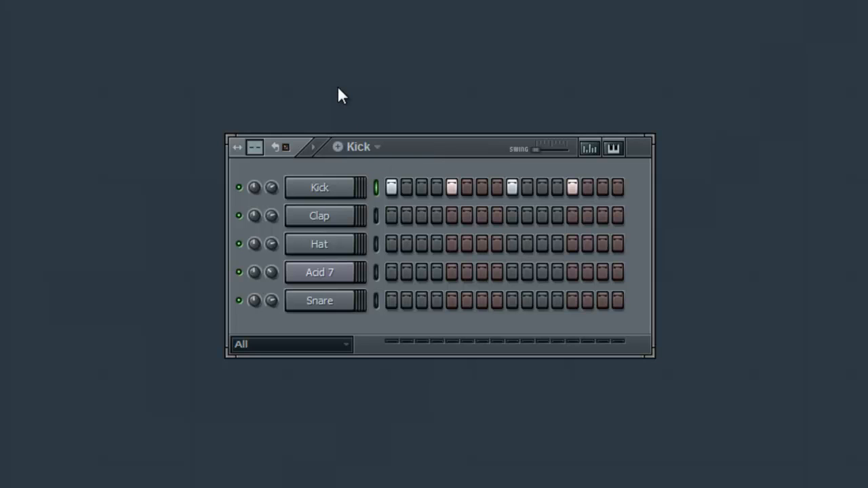
pyautogui.click(377, 148)
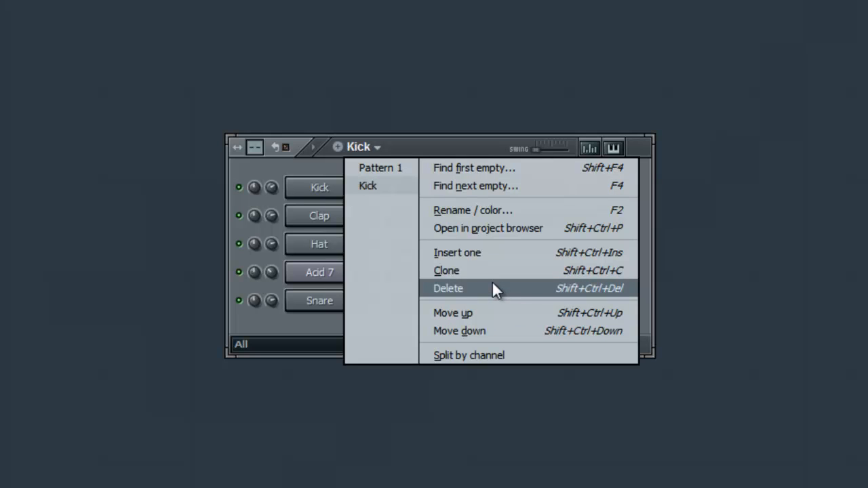
pyautogui.click(430, 147)
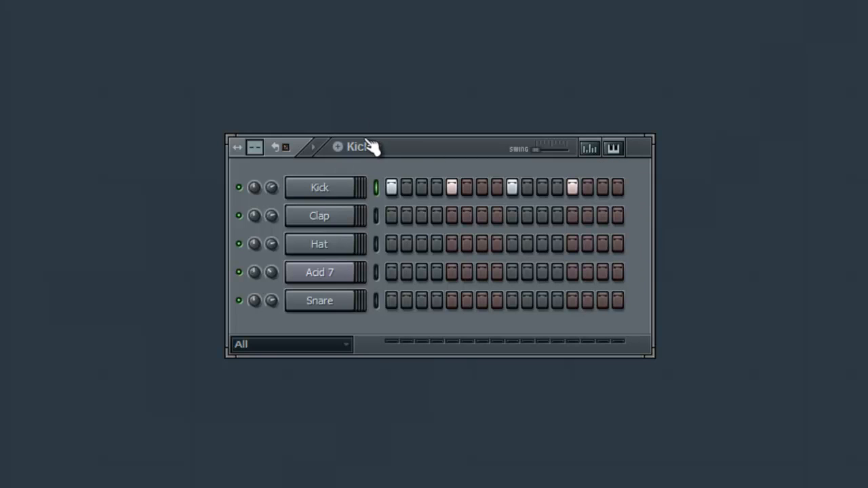
pyautogui.press('space')
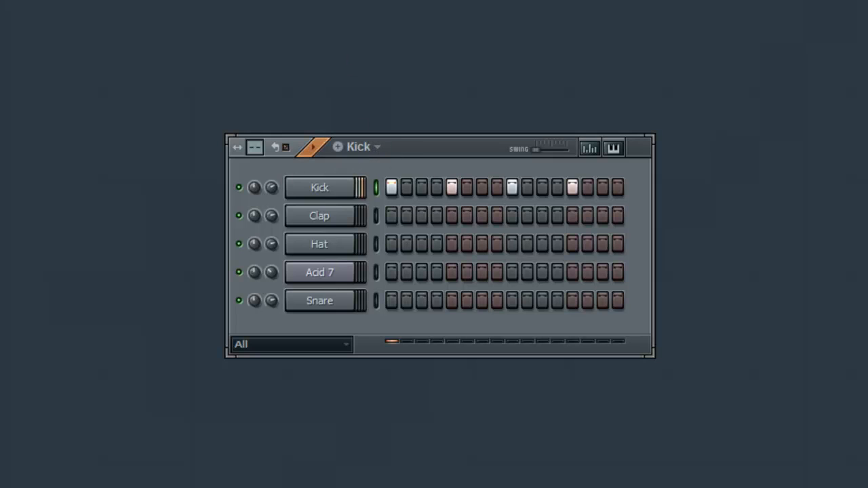
pyautogui.press('space')
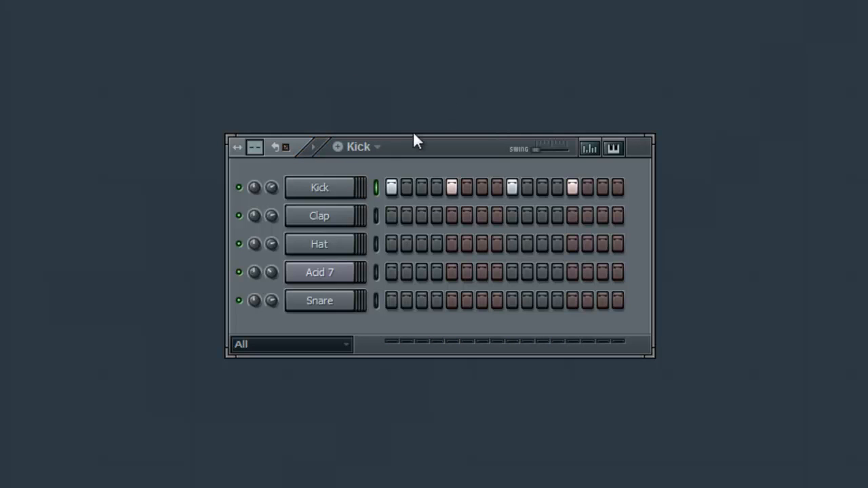
# Step: Clone the Kick pattern and switch back to the original Kick pattern
pyautogui.click(371, 146)
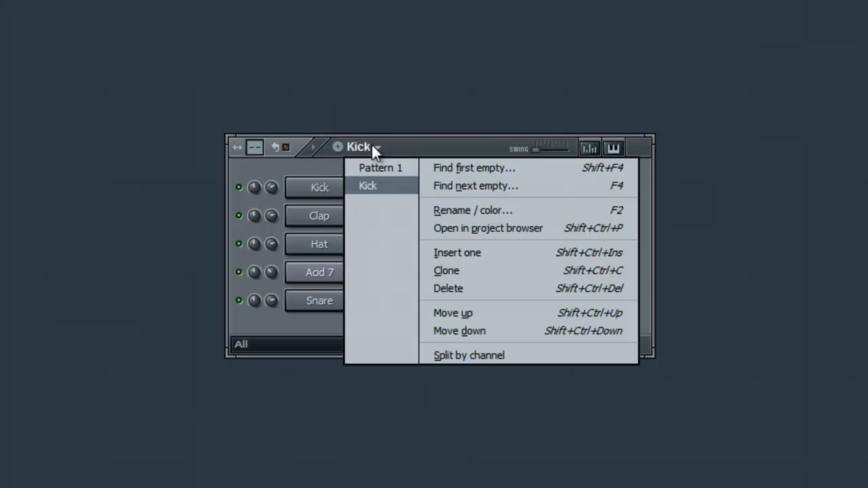
pyautogui.click(479, 270)
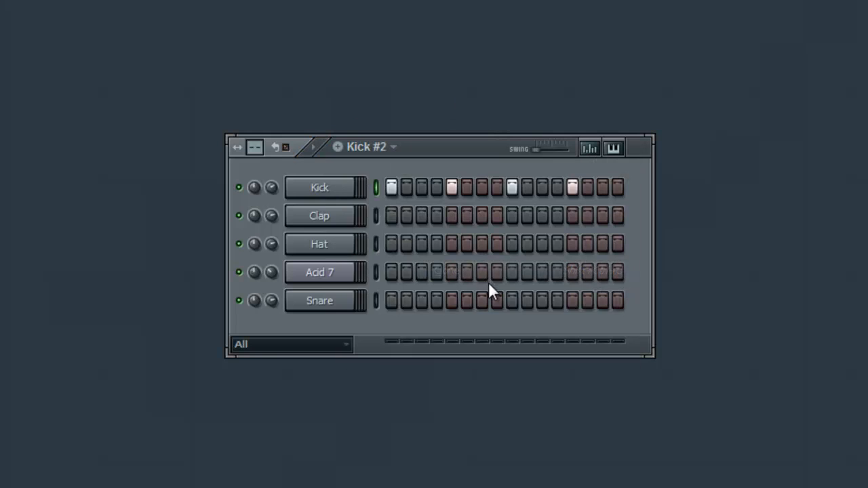
pyautogui.click(392, 148)
pyautogui.click(394, 190)
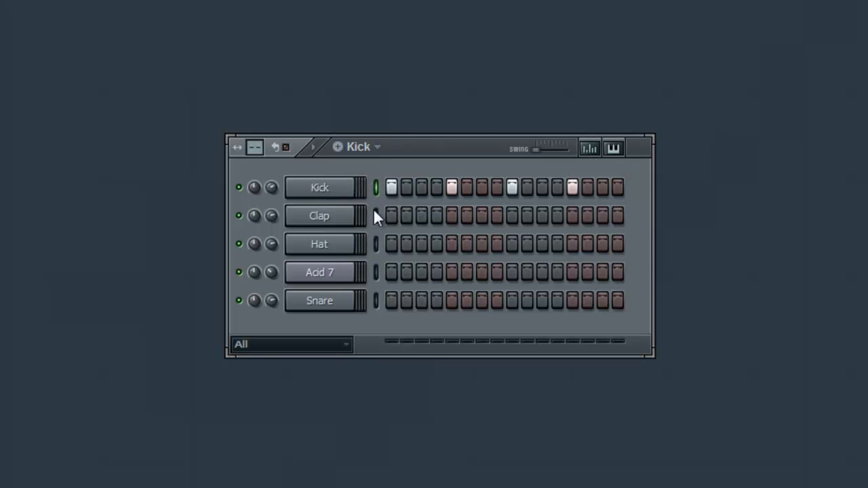
# Step: Switch to the Kick #2 pattern, place Hat hits on steps 3, 7, 11 and 15, and play it
pyautogui.click(372, 147)
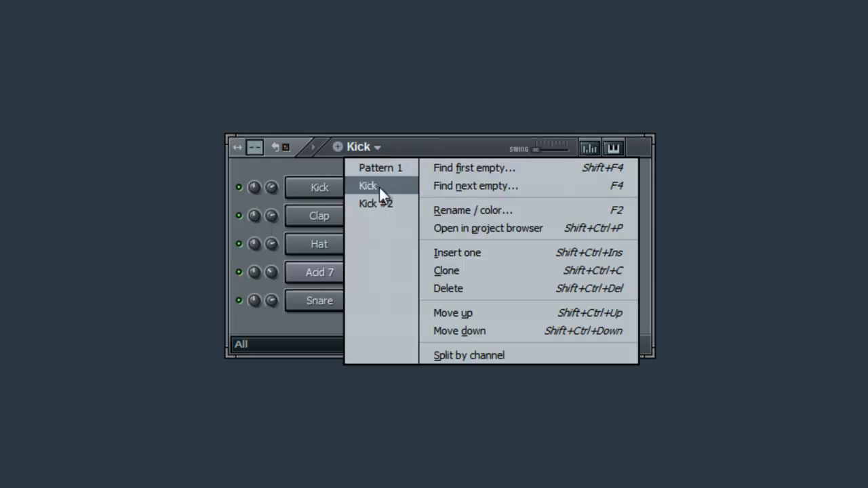
pyautogui.click(380, 202)
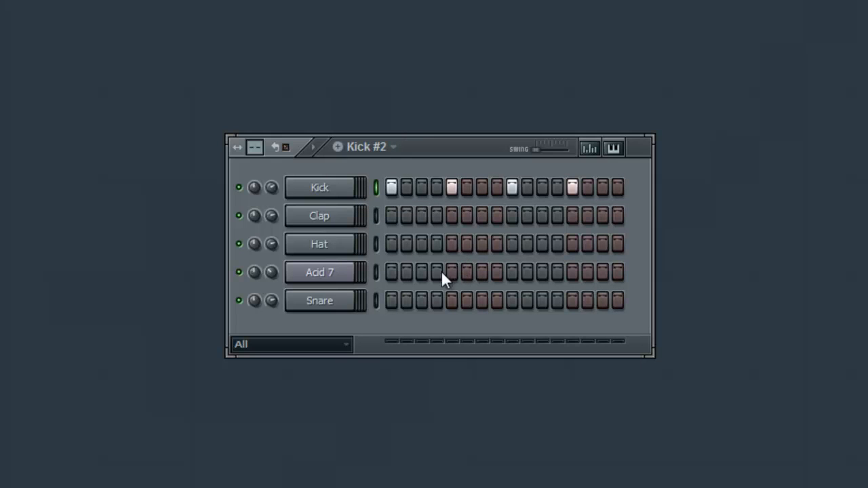
pyautogui.click(421, 246)
pyautogui.click(481, 245)
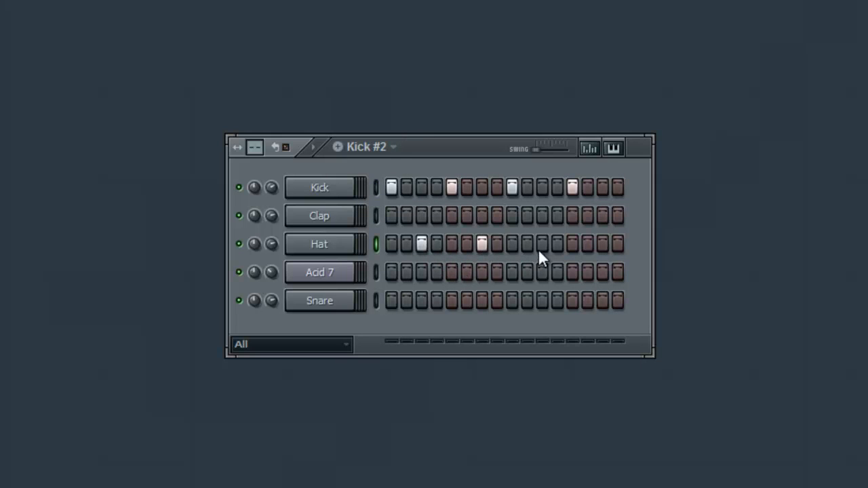
pyautogui.press('space')
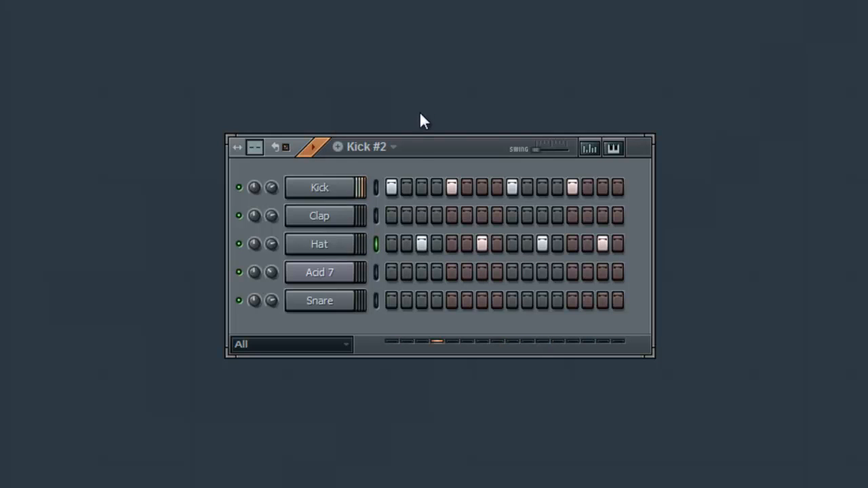
pyautogui.press('space')
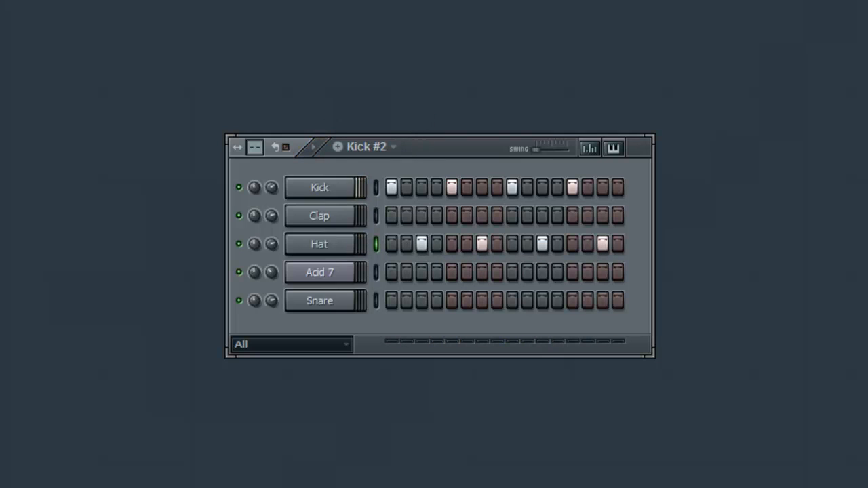
# Step: Review the pattern list and switch to the empty Pattern 1
pyautogui.click(393, 148)
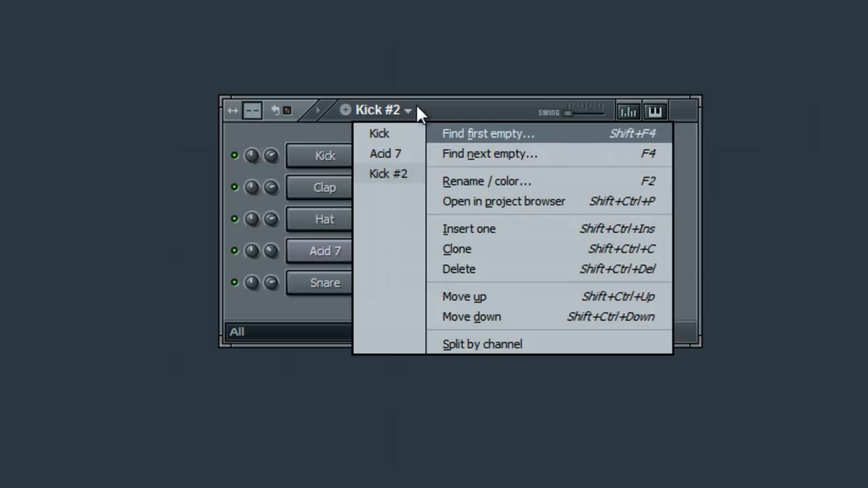
pyautogui.click(447, 104)
pyautogui.moveTo(447, 104); pyautogui.dragTo(524, 182)
pyautogui.moveTo(398, 58)
pyautogui.mouseDown()
pyautogui.moveTo(397, 145)
pyautogui.moveTo(403, 1)
pyautogui.moveTo(403, 48)
pyautogui.mouseUp()
# Step: Find the first empty pattern and dismiss its naming prompt without entering a name
pyautogui.click(592, 287)
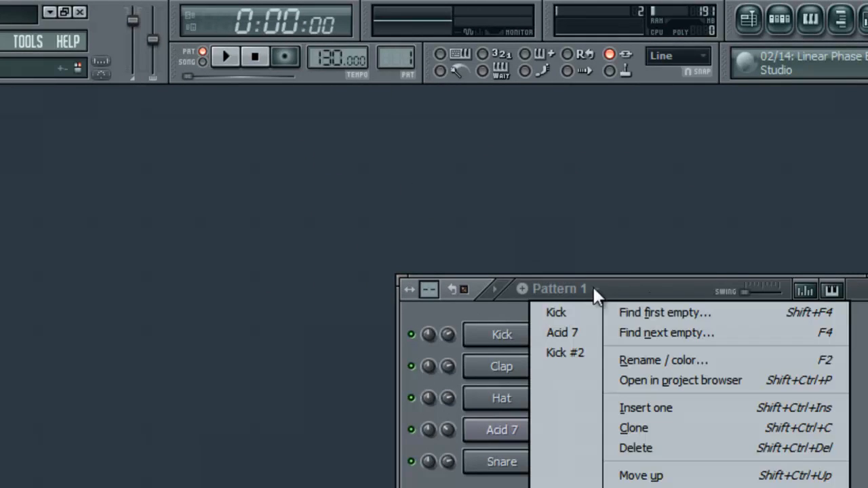
pyautogui.click(646, 312)
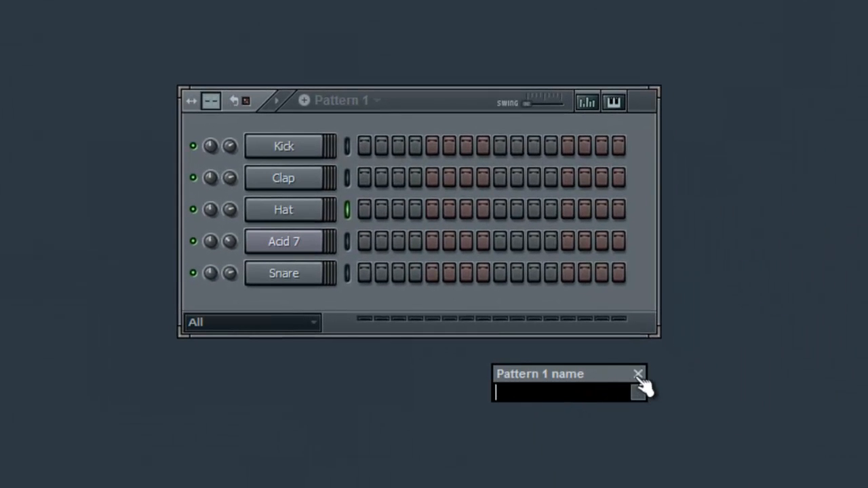
pyautogui.click(638, 374)
# Step: Assign a pinkish-red colour to Pattern 1, leaving its name blank
pyautogui.click(376, 102)
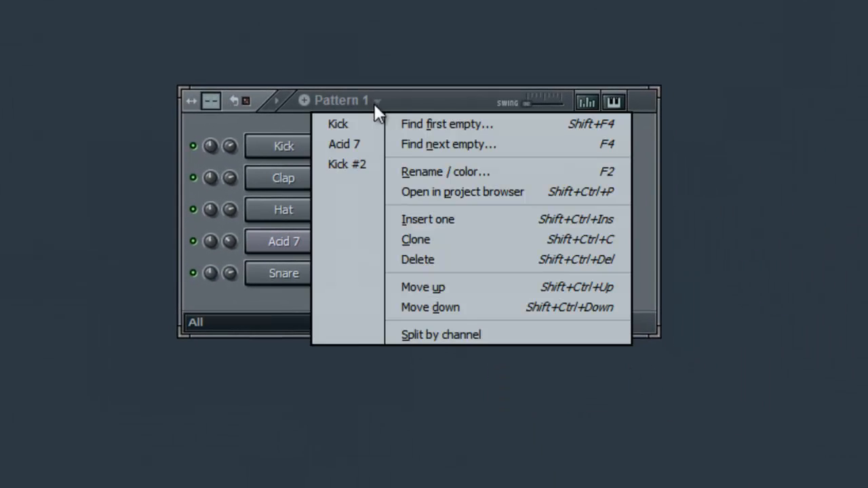
pyautogui.click(488, 173)
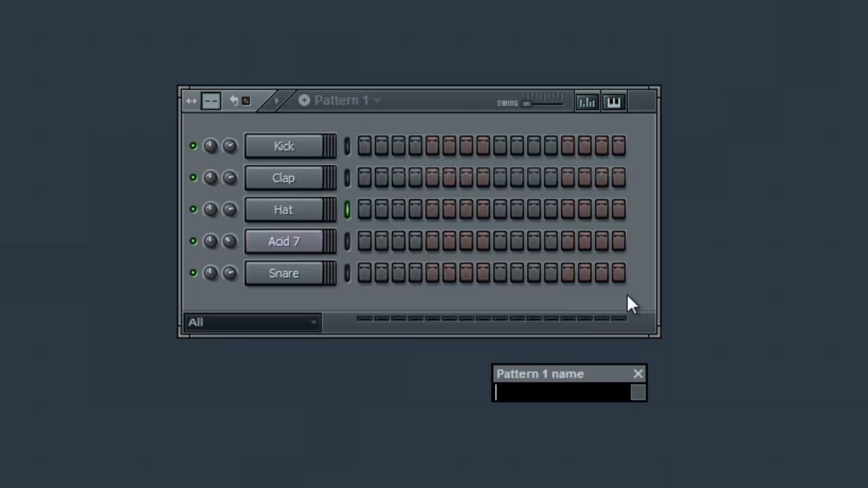
pyautogui.click(638, 394)
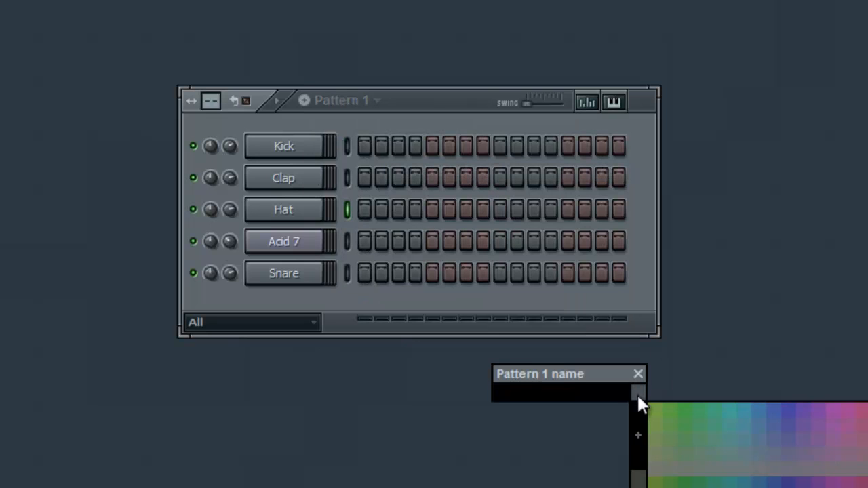
pyautogui.click(865, 424)
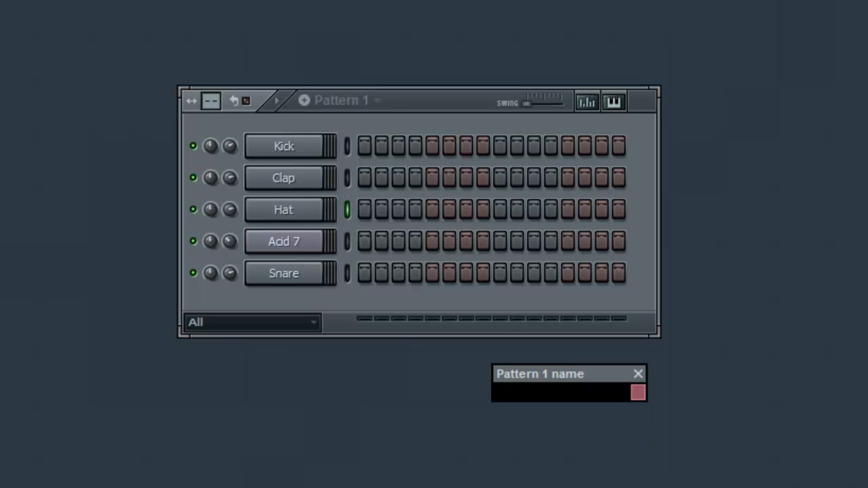
pyautogui.press('Return')
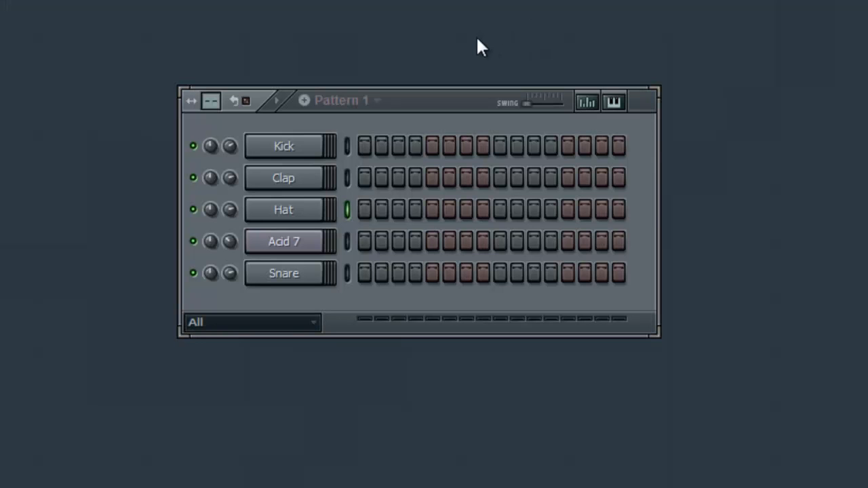
# Step: Use Open in project browser for Pattern 1, and again for the Acid 7 pattern after switching to it
pyautogui.click(385, 102)
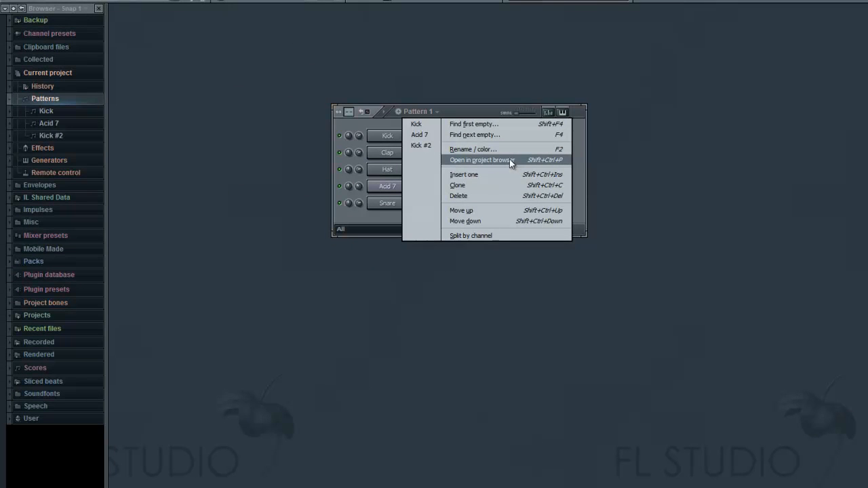
pyautogui.click(510, 159)
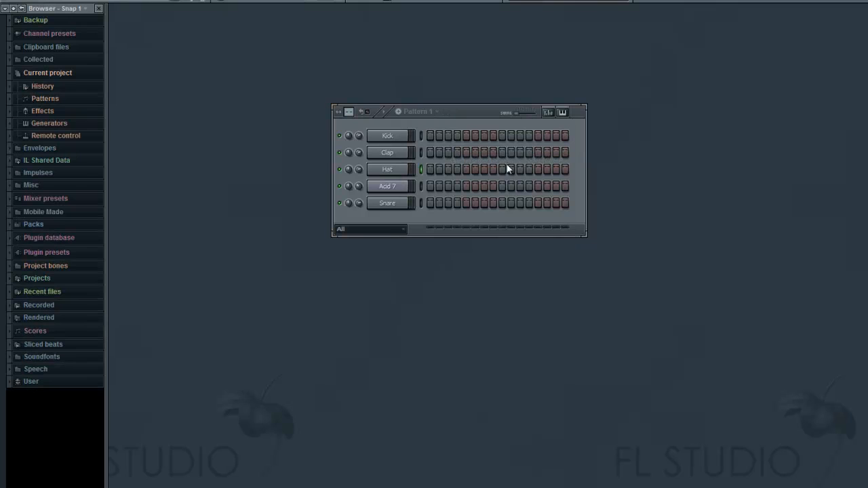
pyautogui.click(441, 111)
pyautogui.click(426, 133)
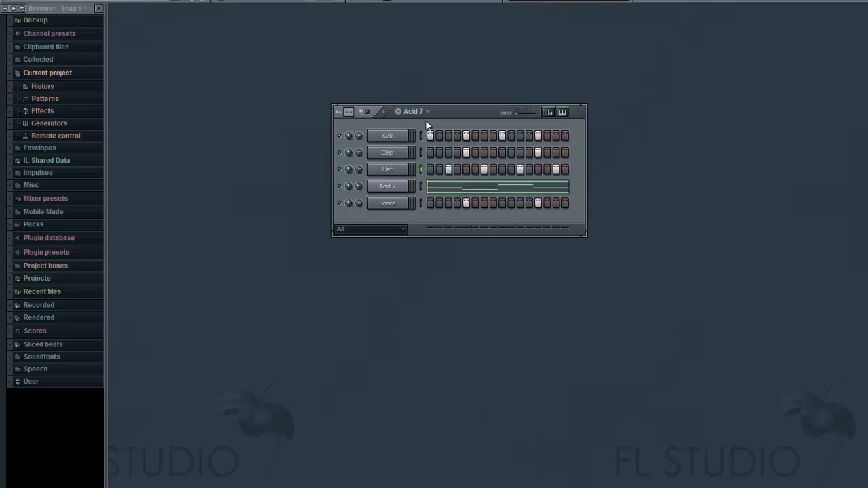
pyautogui.click(433, 112)
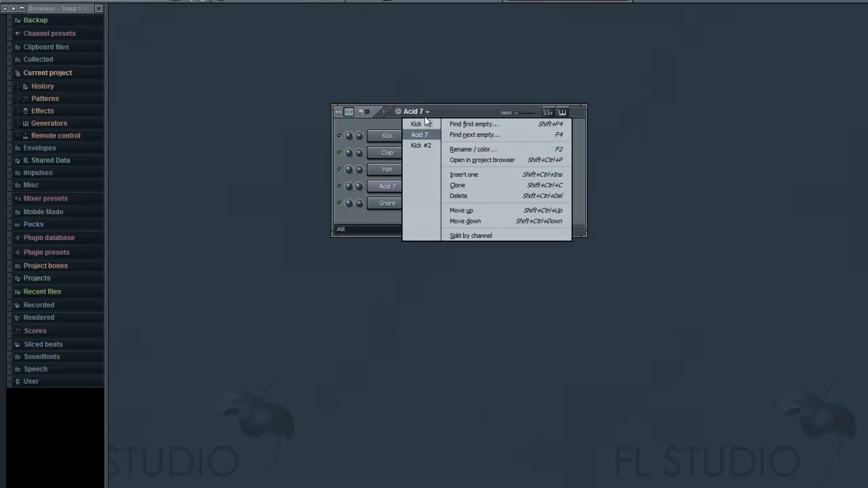
pyautogui.click(509, 161)
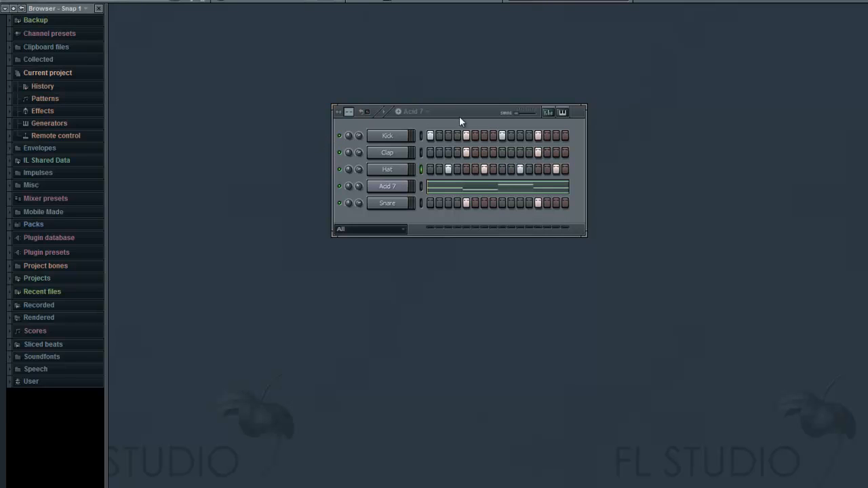
# Step: Expand the Acid 7 pattern in the browser's Patterns folder, view its piano roll, and close the piano roll
pyautogui.click(61, 100)
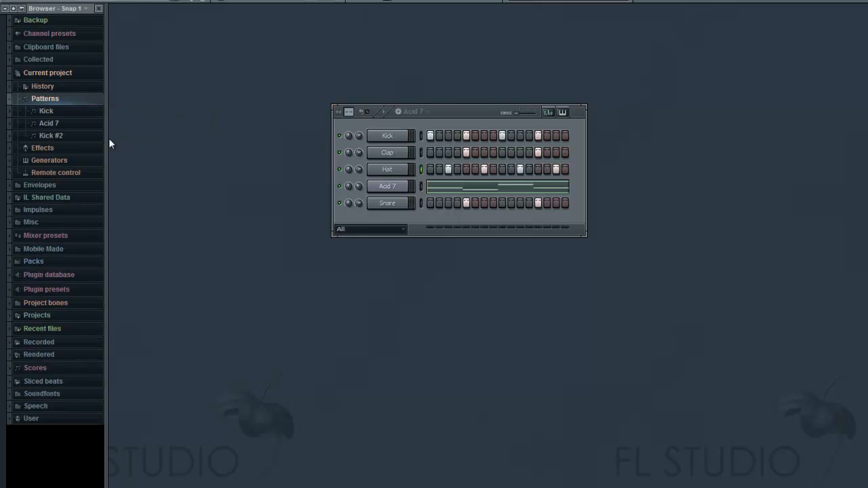
pyautogui.click(53, 125)
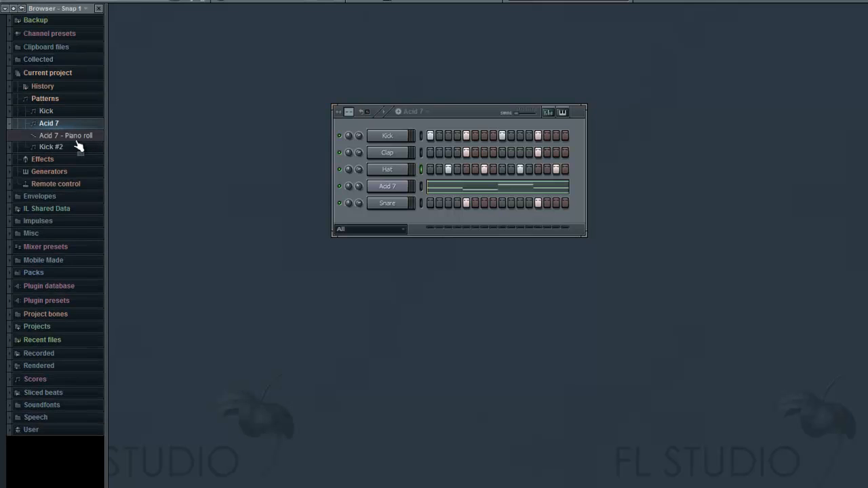
pyautogui.click(74, 136)
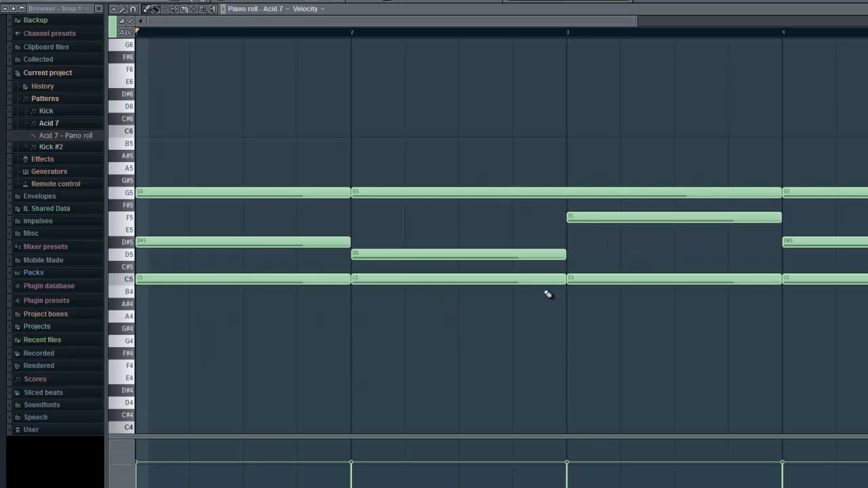
pyautogui.press('F7')
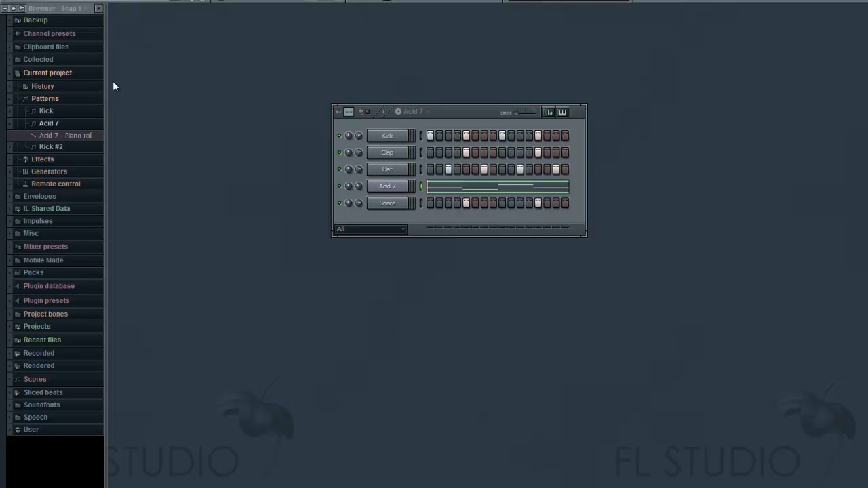
# Step: Switch to the Kick pattern and place Hat hits on steps 3, 7, 11 and 15
pyautogui.click(426, 111)
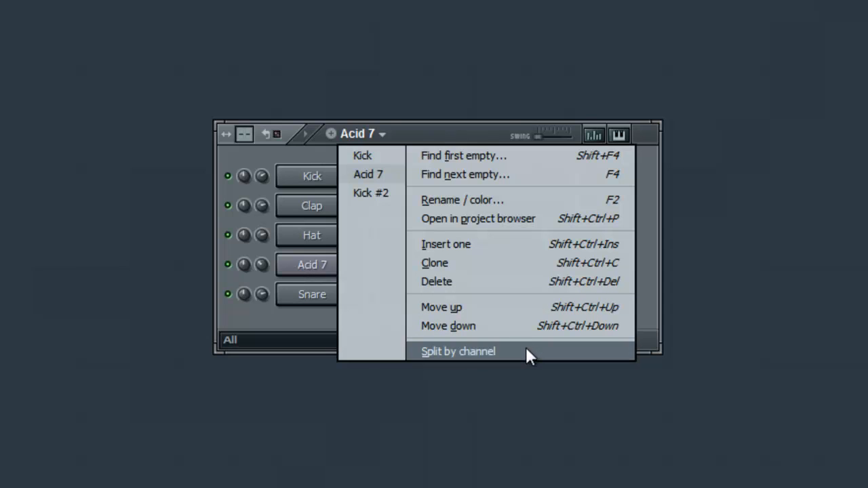
pyautogui.click(337, 288)
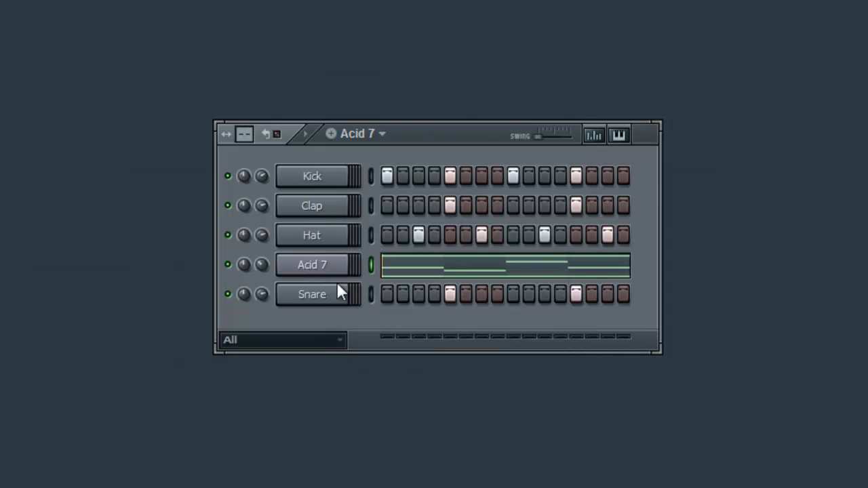
pyautogui.click(373, 134)
pyautogui.click(372, 174)
pyautogui.click(376, 137)
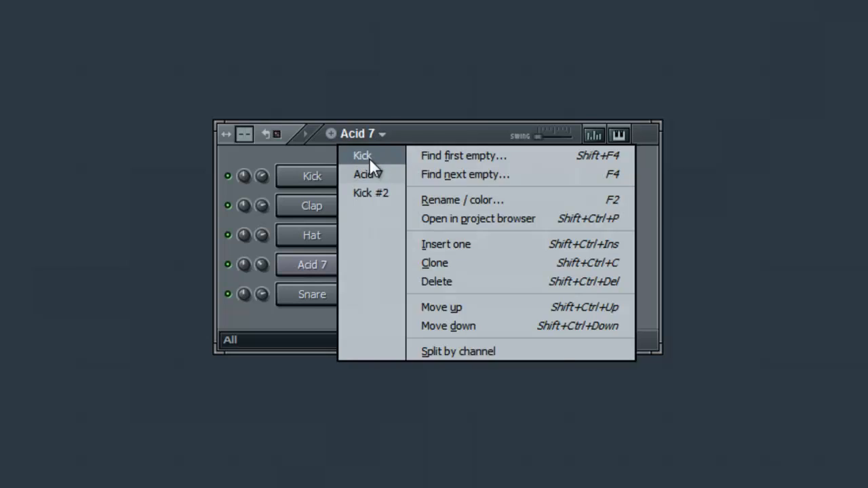
pyautogui.click(370, 158)
pyautogui.click(419, 234)
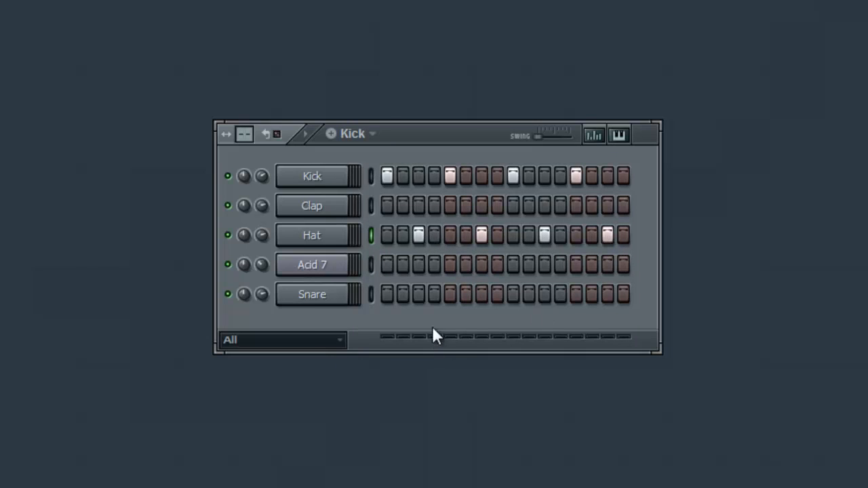
# Step: Place Snare hits on steps 5 and 13 in the Kick pattern and play it
pyautogui.click(449, 294)
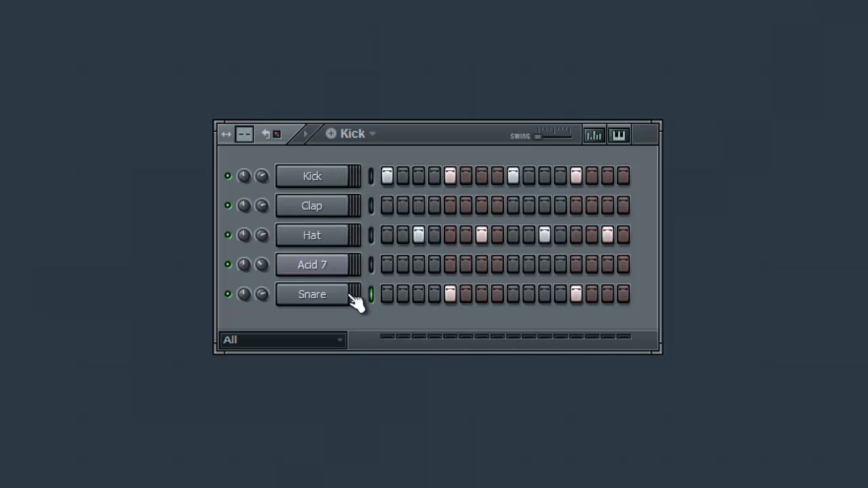
pyautogui.press('space')
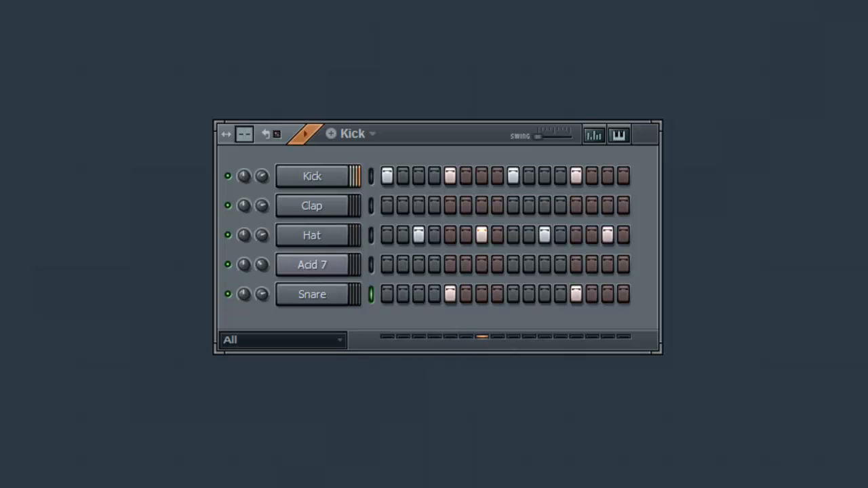
pyautogui.press('space')
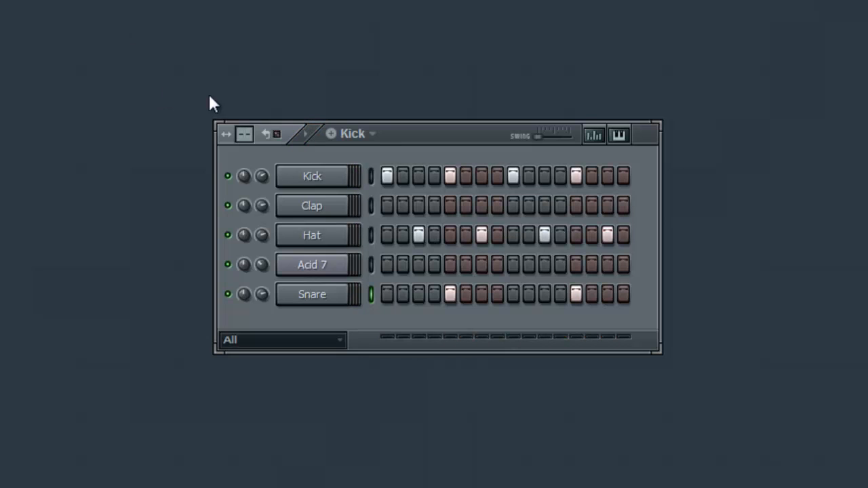
# Step: Split the Kick pattern by channel into separate patterns
pyautogui.click(377, 136)
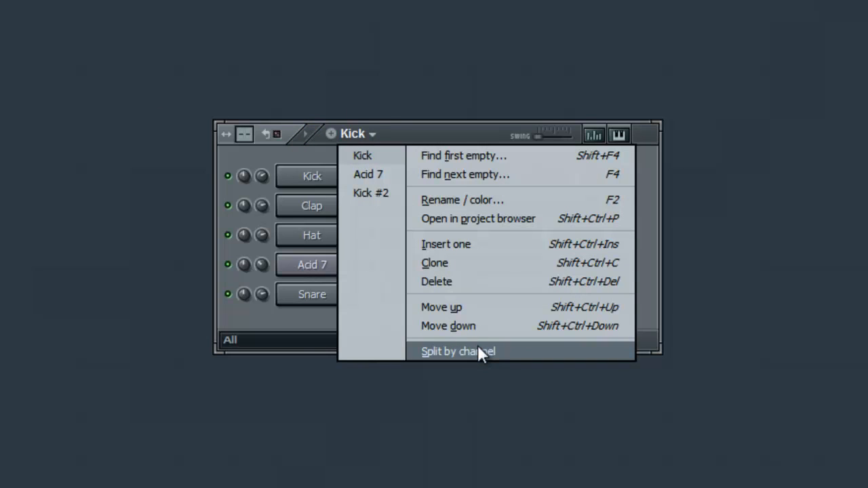
pyautogui.click(287, 335)
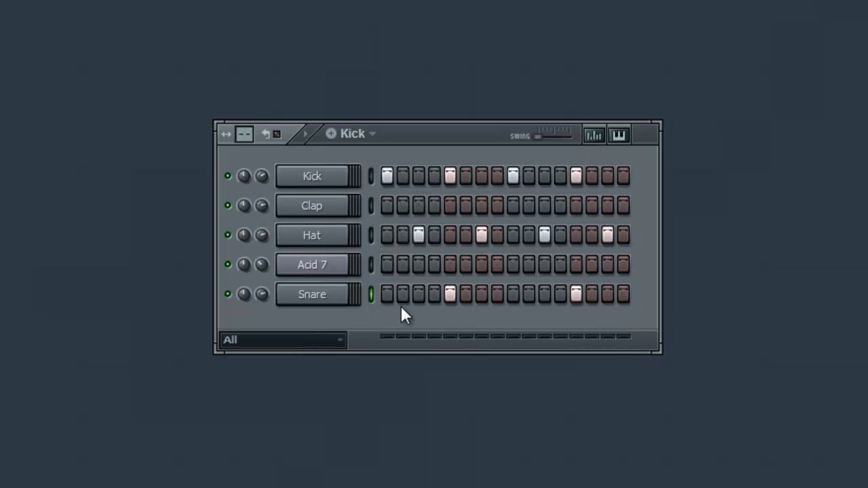
pyautogui.click(375, 135)
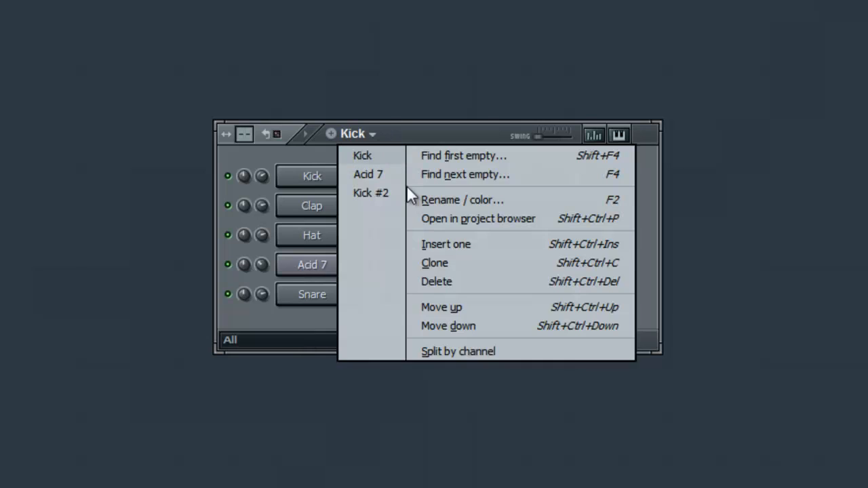
pyautogui.click(464, 353)
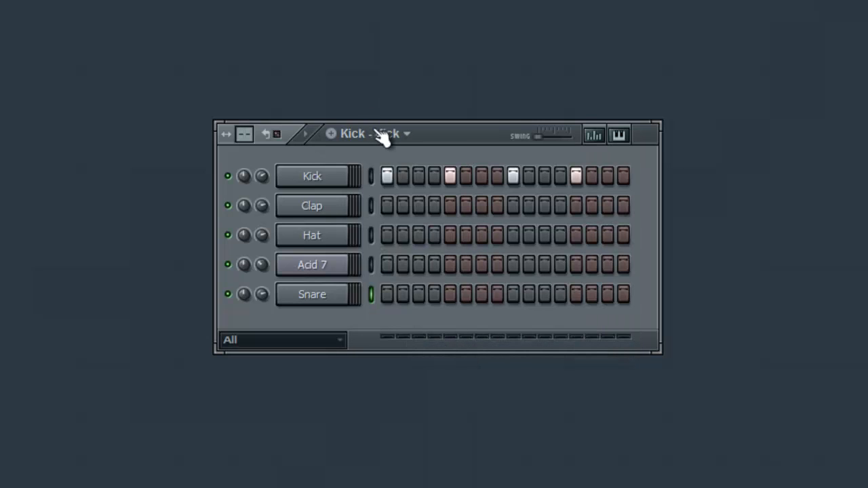
# Step: Switch to the Kick - Hat pattern and the Kick - Snare pattern to view the steps in each
pyautogui.click(408, 135)
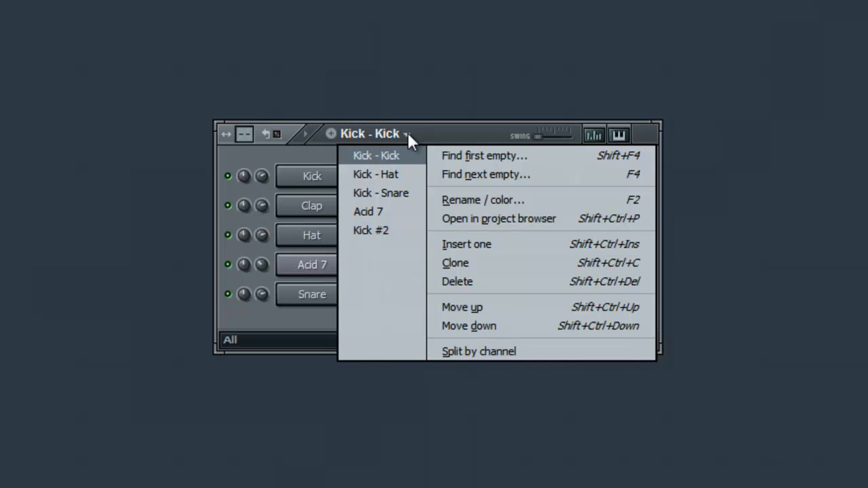
pyautogui.click(408, 132)
pyautogui.click(408, 134)
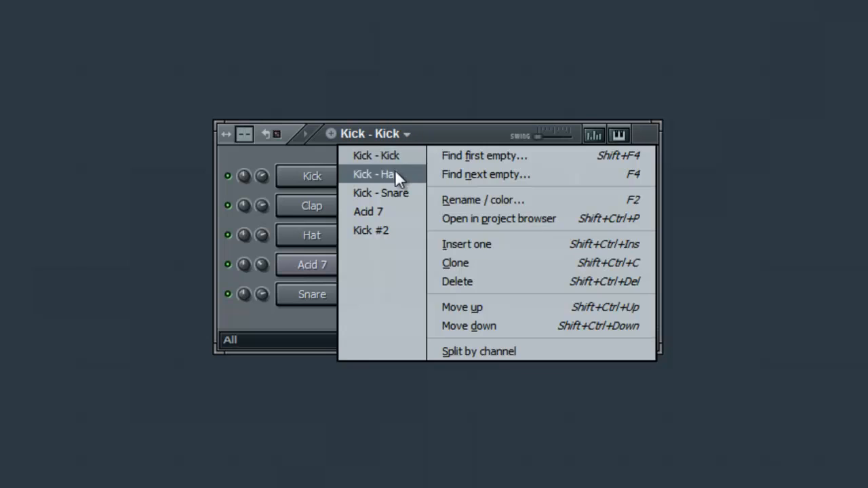
pyautogui.click(398, 175)
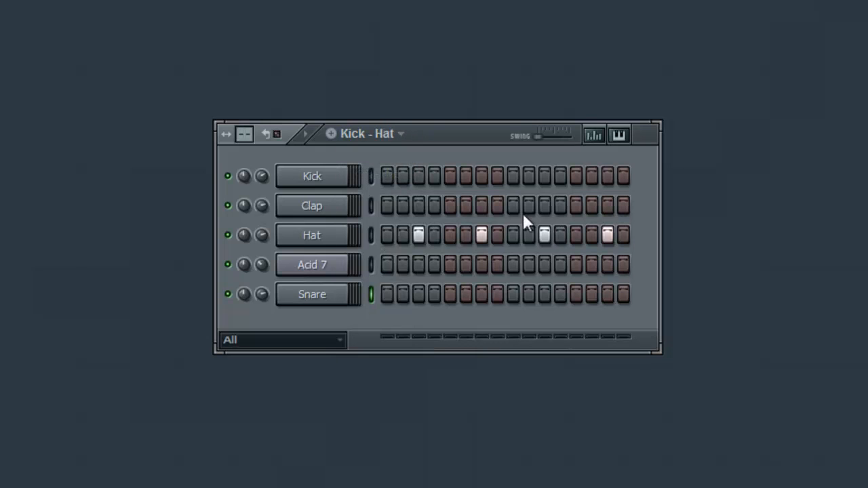
pyautogui.click(400, 135)
pyautogui.click(397, 192)
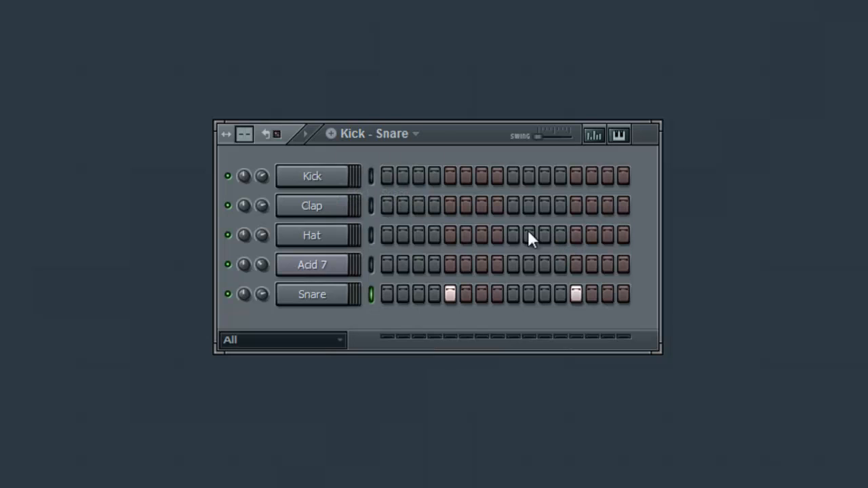
pyautogui.click(415, 134)
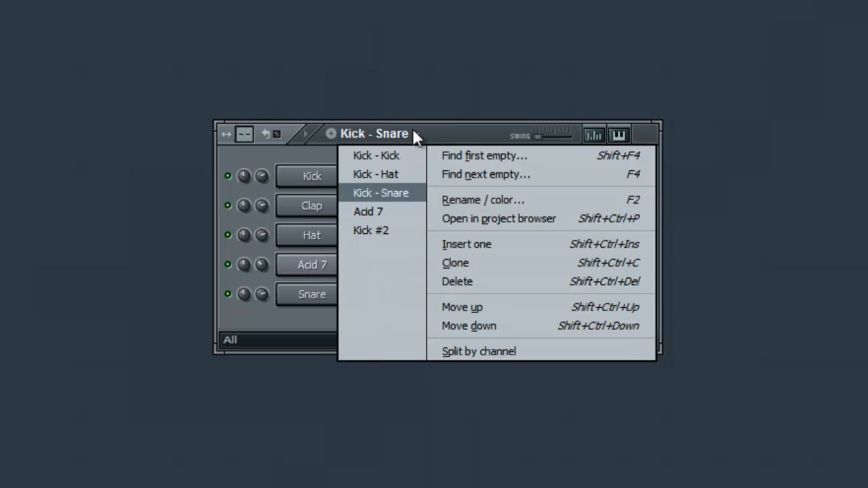
pyautogui.click(412, 128)
# Step: Try adding a new empty pattern several times, dismissing the naming prompt without entering a name
pyautogui.click(331, 134)
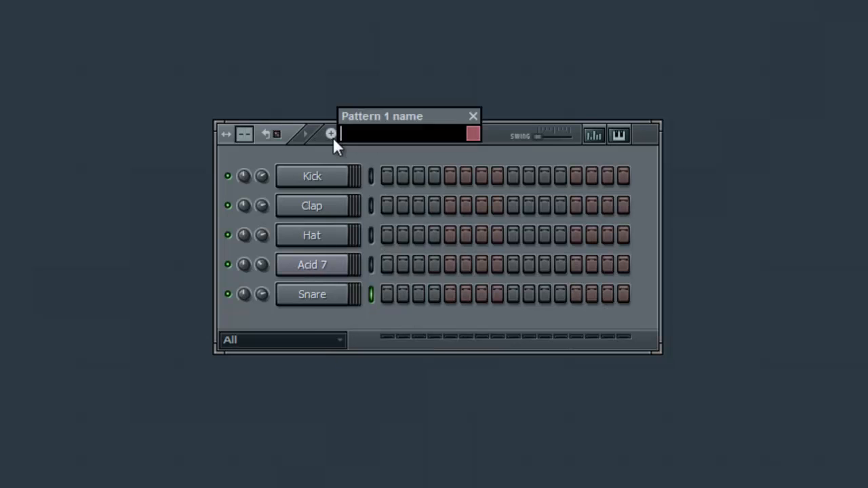
pyautogui.click(475, 115)
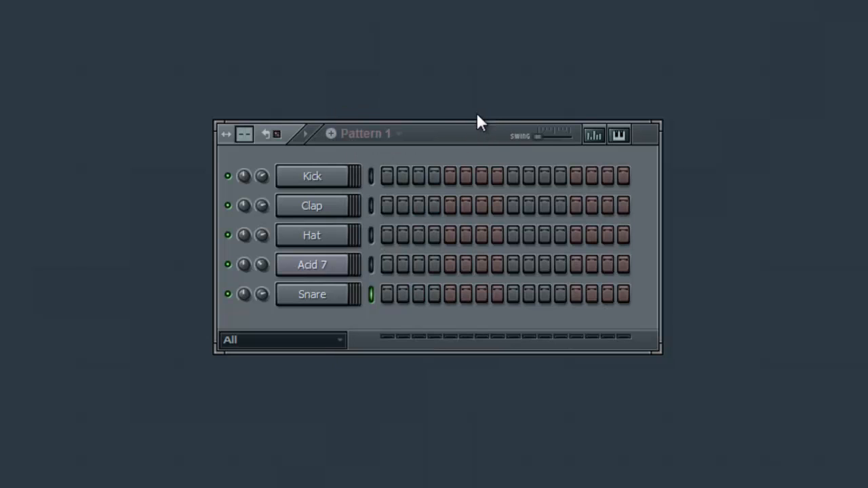
pyautogui.click(331, 134)
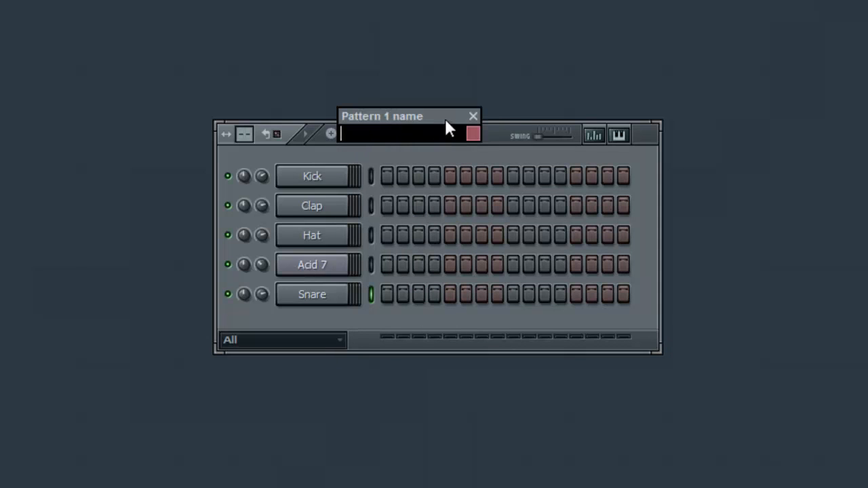
pyautogui.click(473, 116)
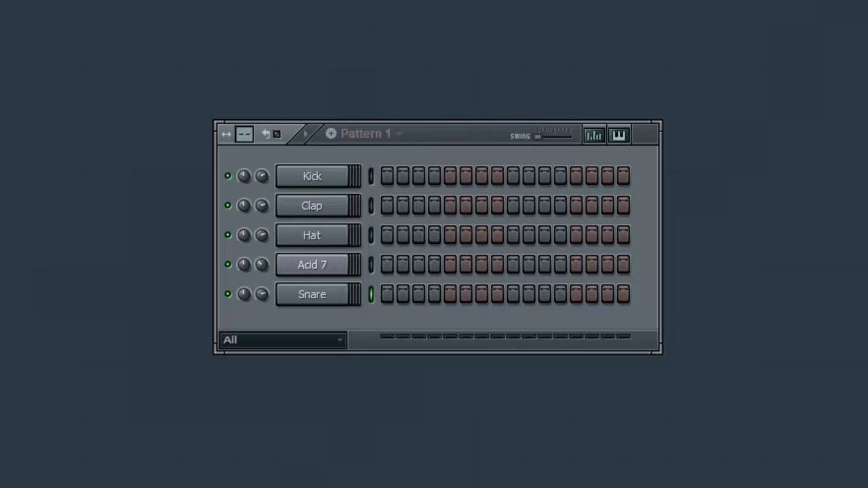
pyautogui.press('KP_Add')
pyautogui.click(330, 133)
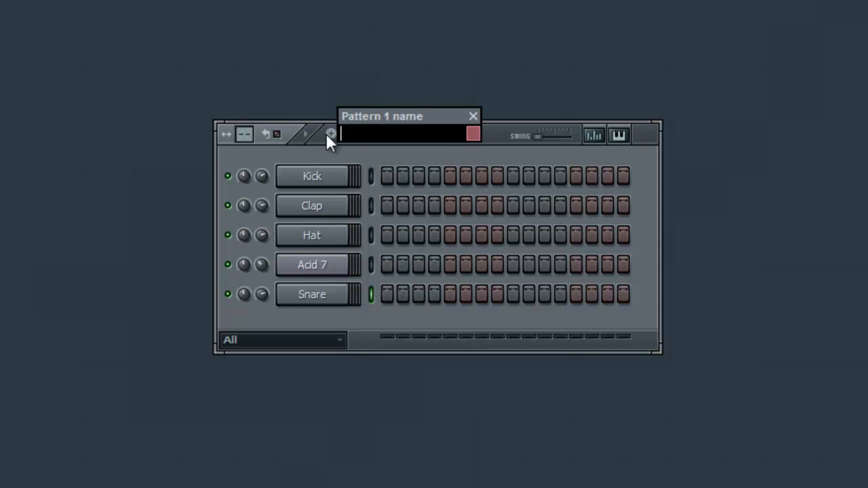
pyautogui.click(475, 118)
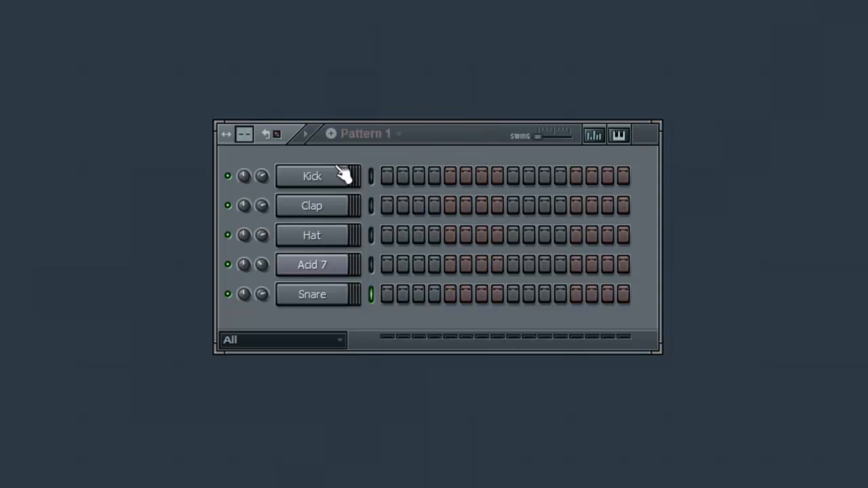
pyautogui.click(308, 139)
pyautogui.click(309, 139)
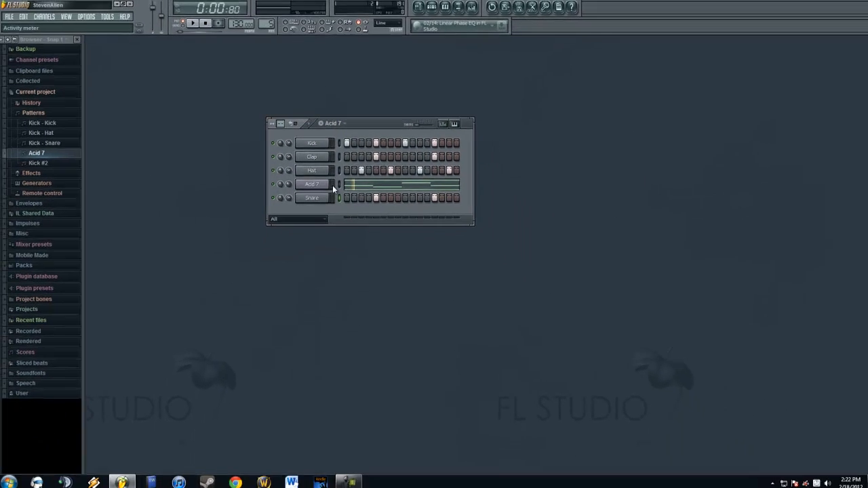
# Step: Examine the Acid 7 channel's notes in the piano roll, reset playback to the start, and return to the sequencer
pyautogui.click(348, 184)
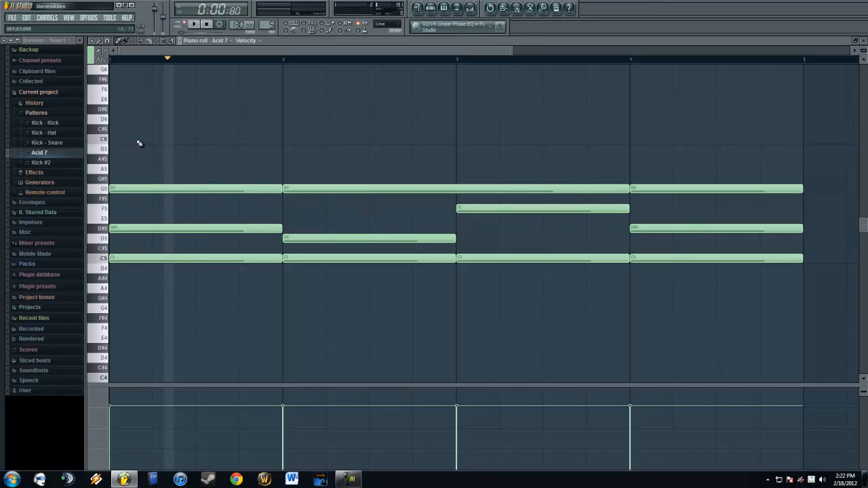
pyautogui.click(864, 42)
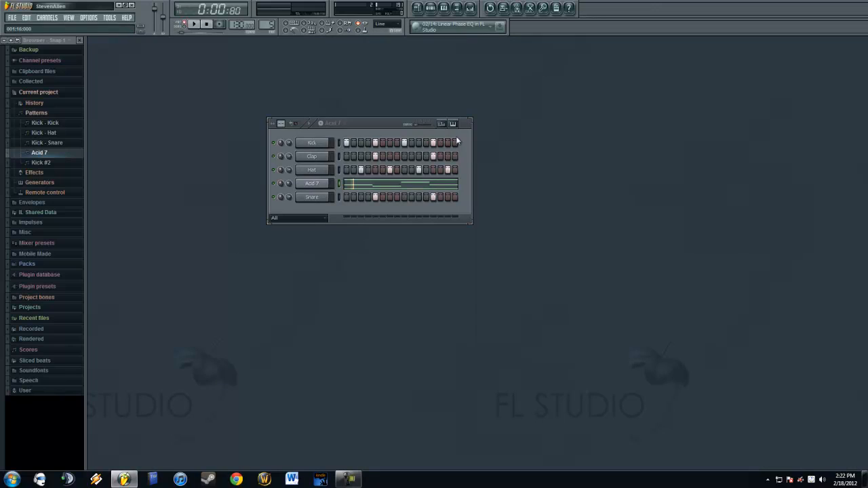
pyautogui.click(367, 186)
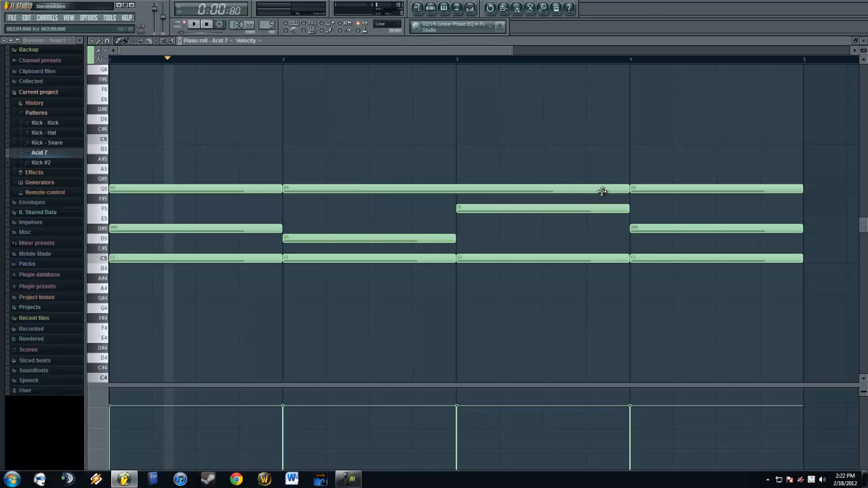
pyautogui.click(865, 41)
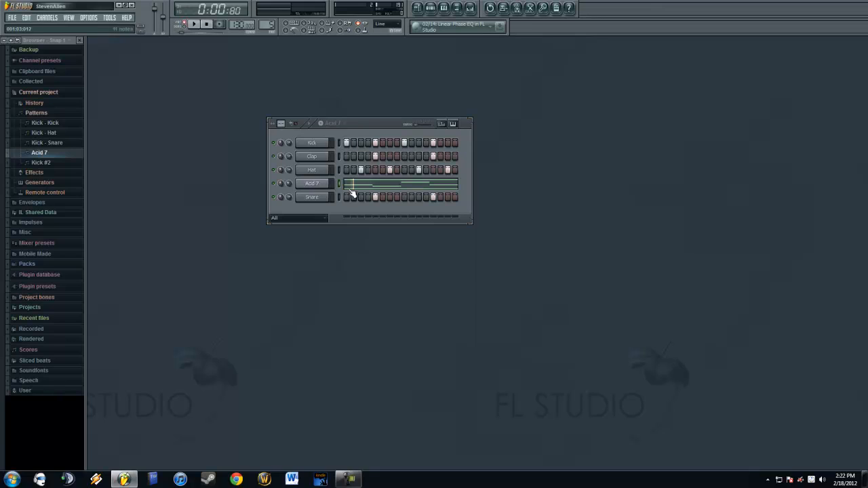
pyautogui.moveTo(183, 34); pyautogui.dragTo(170, 34)
pyautogui.click(409, 192)
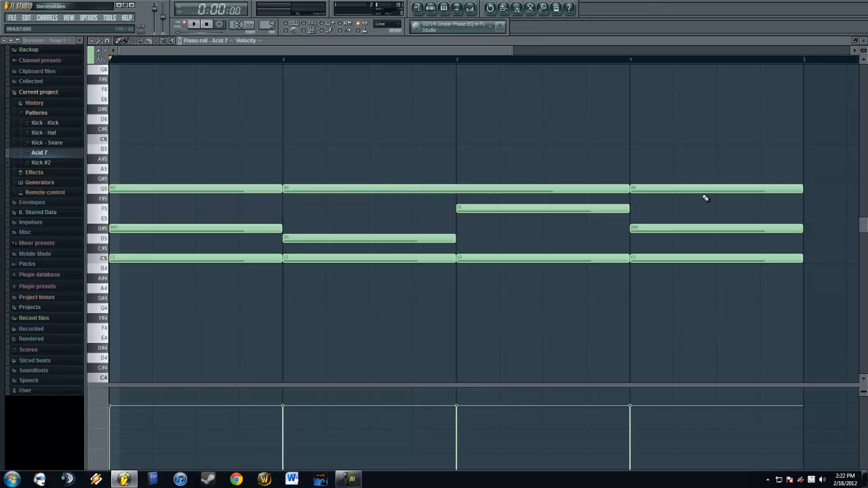
pyautogui.click(863, 41)
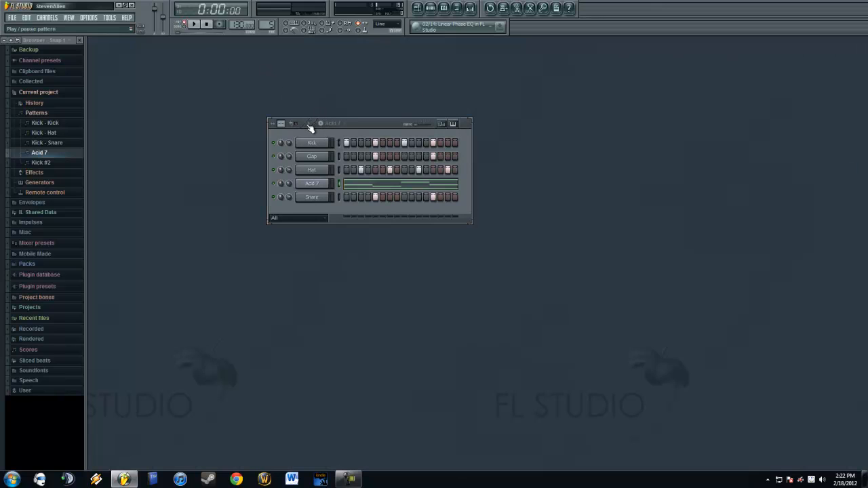
# Step: Play the Acid 7 pattern with step repeat turned on, and turn the repeat off again
pyautogui.click(194, 25)
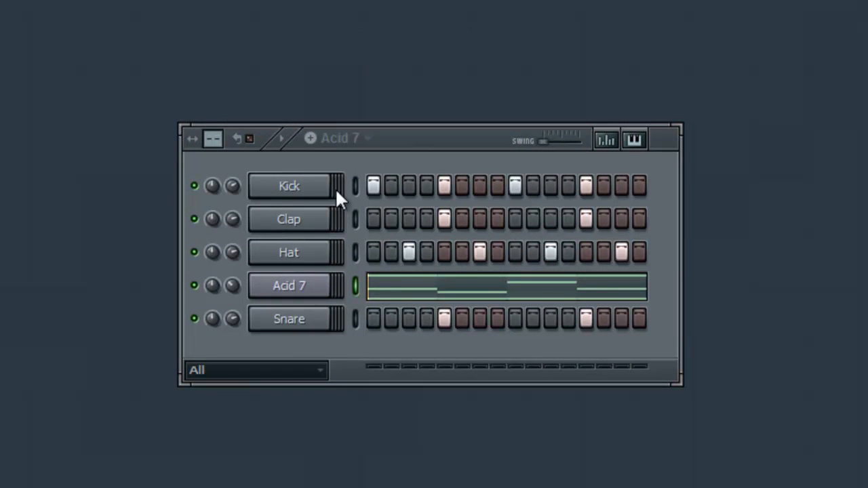
pyautogui.click(251, 142)
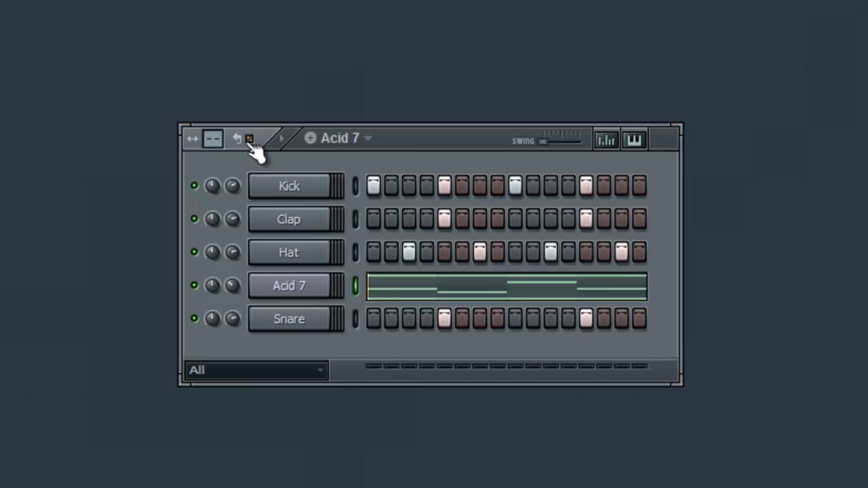
pyautogui.click(250, 140)
pyautogui.click(513, 301)
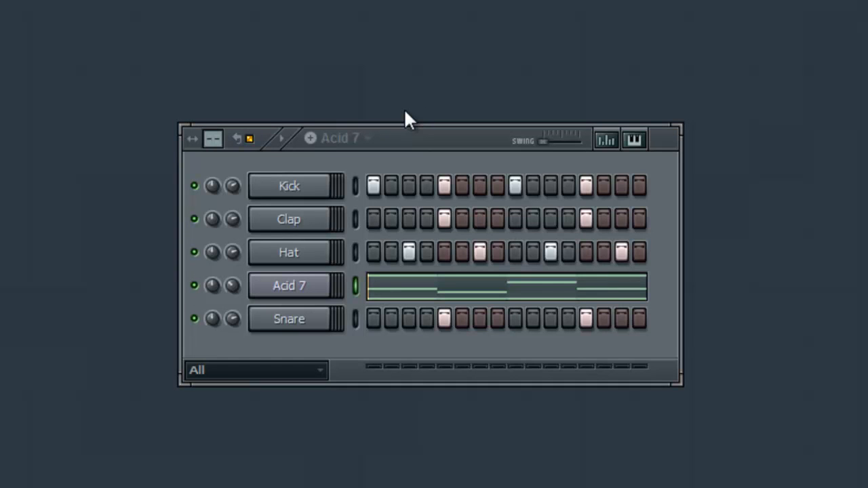
pyautogui.press('space')
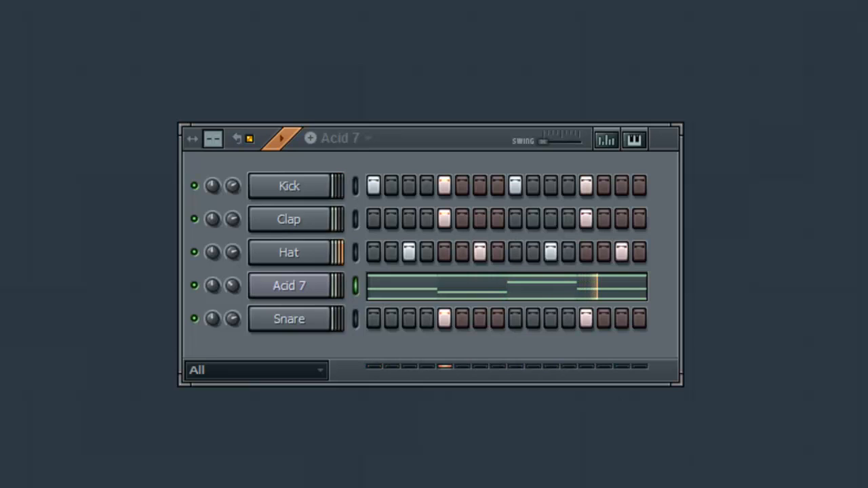
pyautogui.press('space')
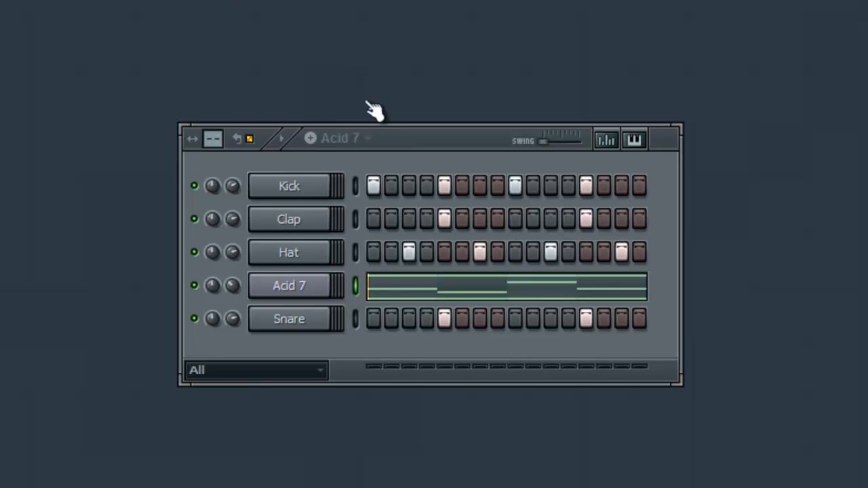
pyautogui.click(251, 139)
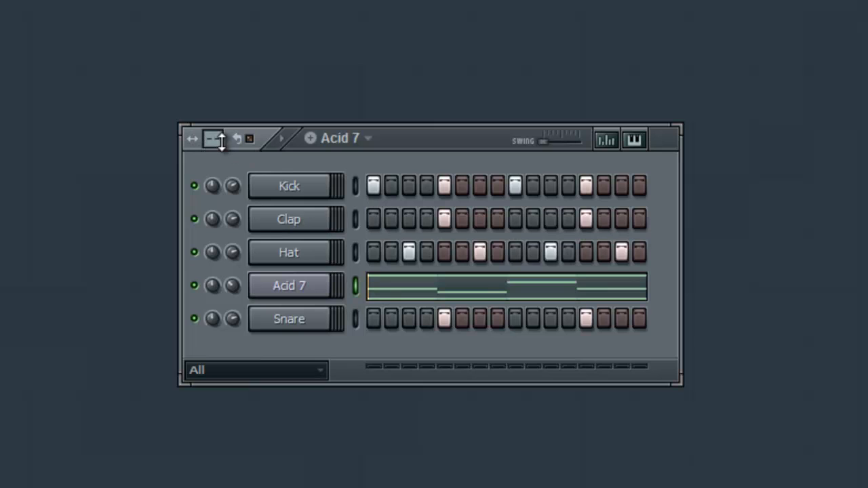
# Step: Shorten the Acid 7 pattern's length gradually to 12, 8 and 4 steps
pyautogui.moveTo(221, 140); pyautogui.dragTo(221, 103)
pyautogui.moveTo(213, 139); pyautogui.dragTo(214, 148)
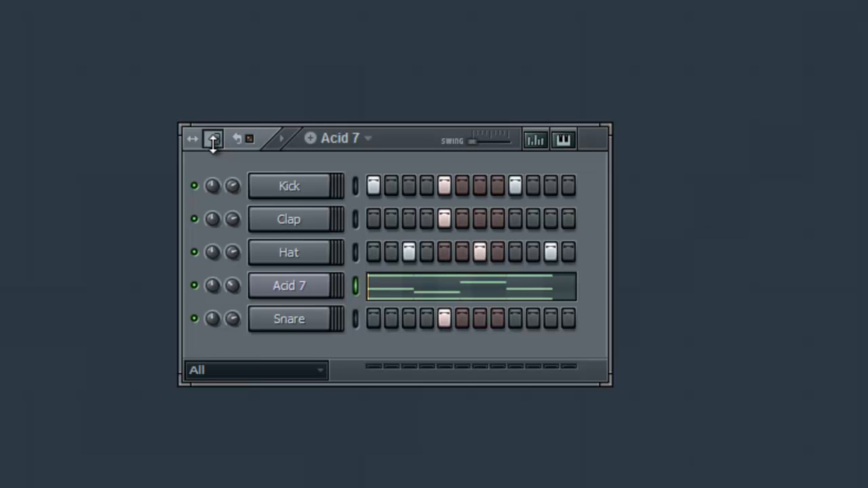
pyautogui.scroll(-1, 223, 147)
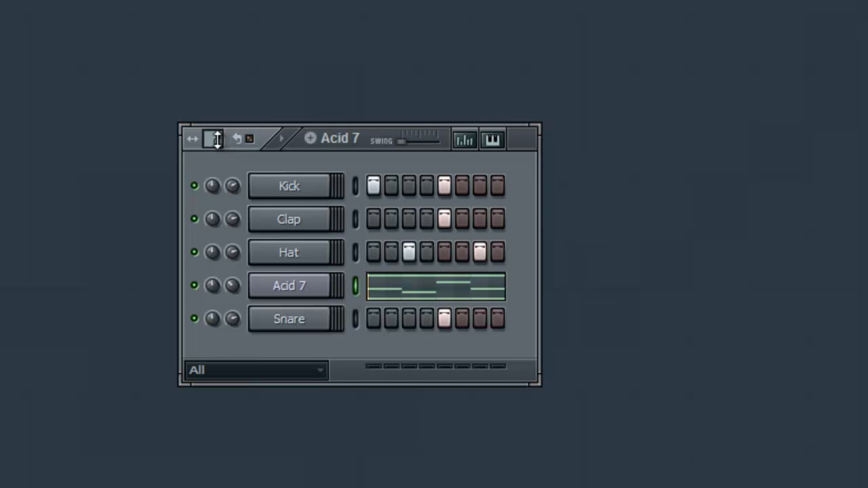
pyautogui.scroll(2, 216, 140)
pyautogui.scroll(-3, 213, 136)
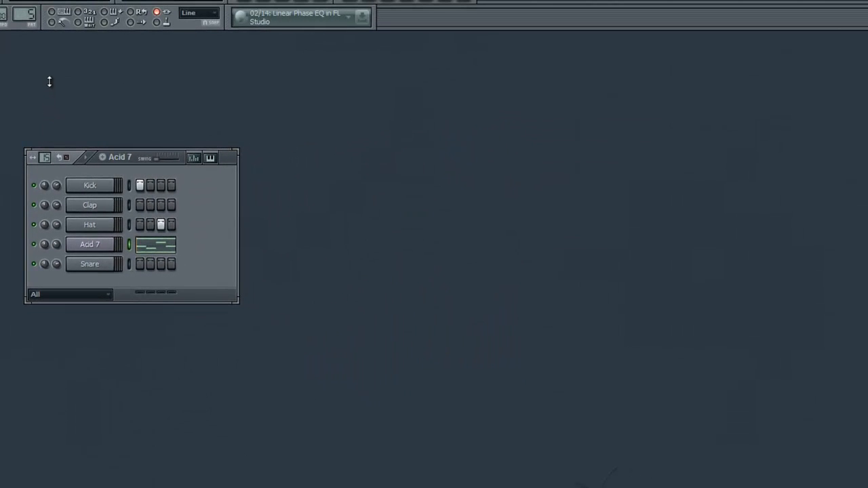
# Step: Extend the Acid 7 pattern to 64 steps and play it, checking its notes in the piano roll
pyautogui.moveTo(50, 79); pyautogui.dragTo(62, 204)
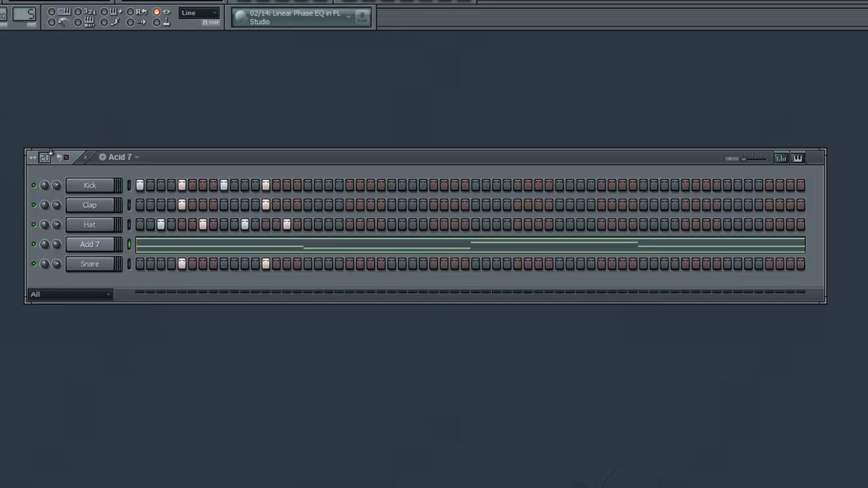
pyautogui.moveTo(44, 157)
pyautogui.mouseDown()
pyautogui.moveTo(45, 146)
pyautogui.moveTo(43, 159)
pyautogui.mouseUp()
pyautogui.click(439, 247)
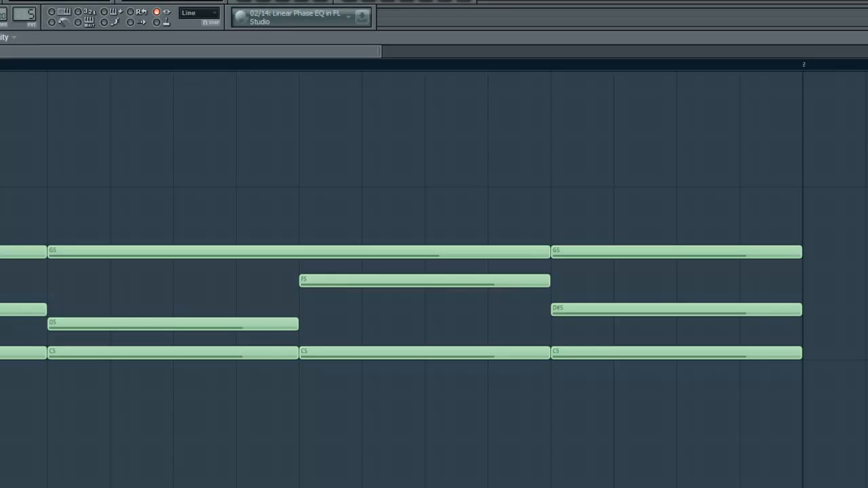
pyautogui.press('space')
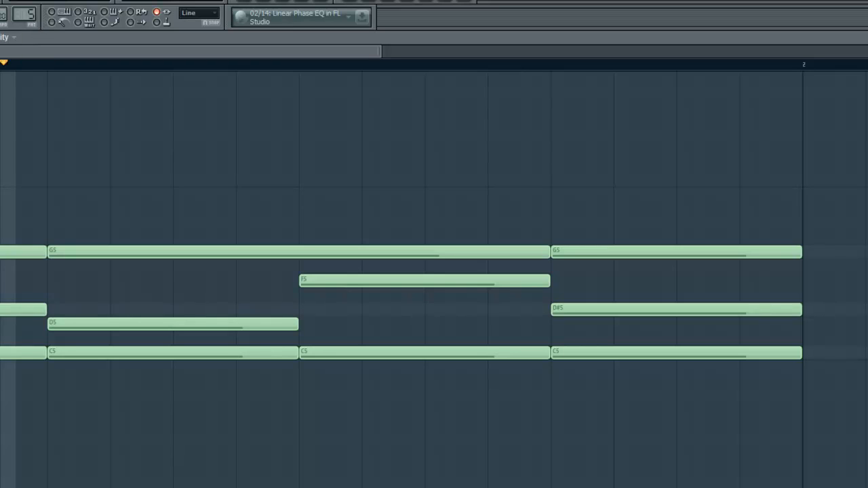
pyautogui.press('Escape')
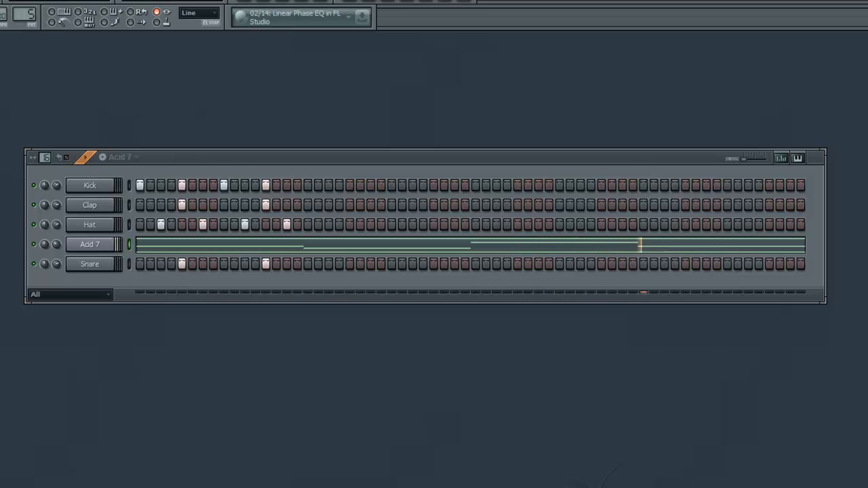
pyautogui.press('space')
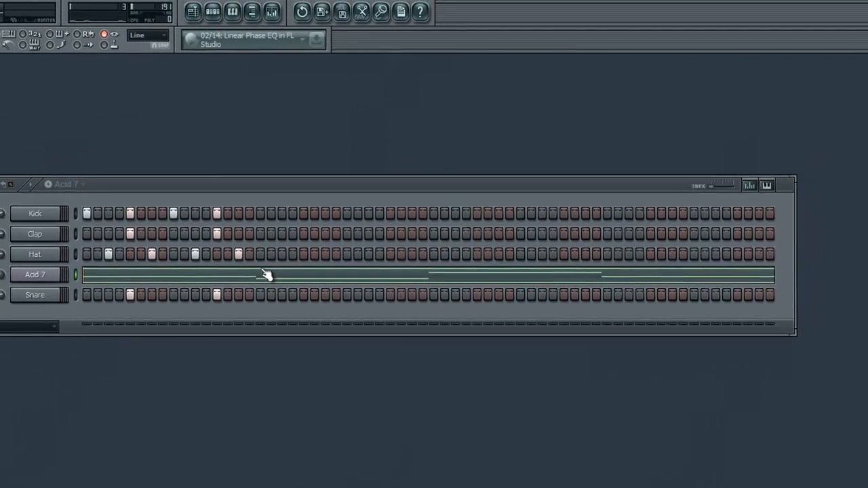
pyautogui.click(444, 255)
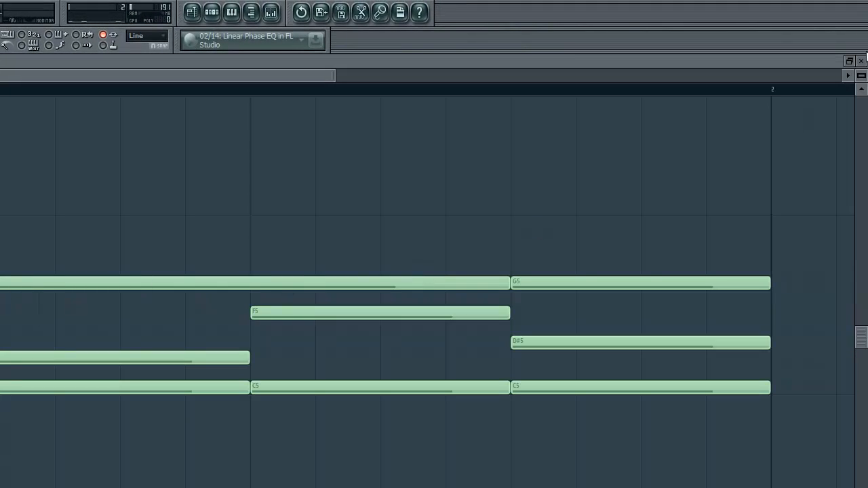
pyautogui.click(861, 61)
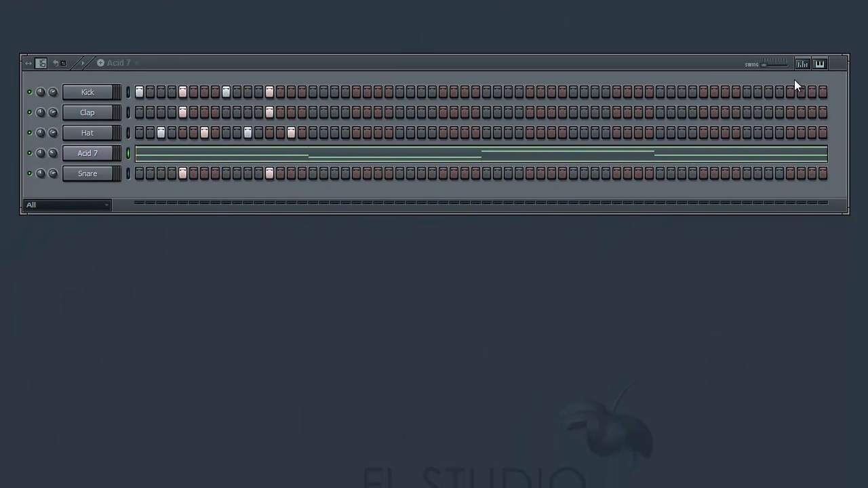
# Step: Shorten the Acid 7 pattern gradually from its extended length down to 16 steps
pyautogui.click(42, 63)
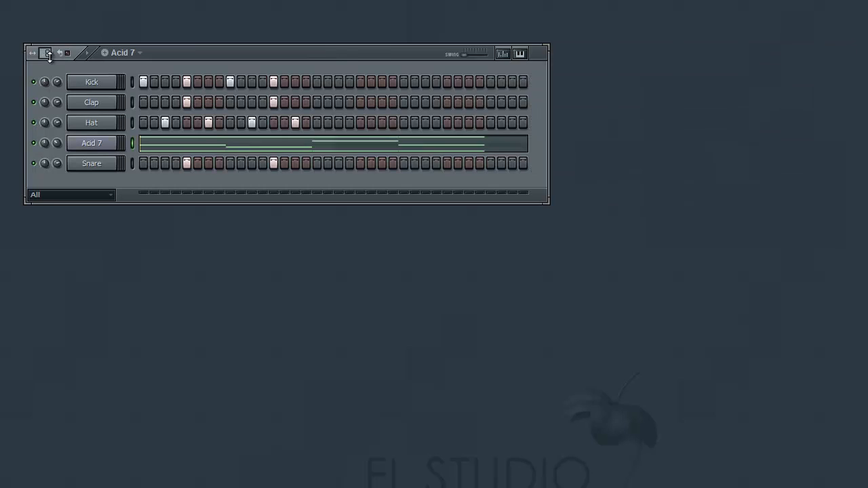
pyautogui.moveTo(50, 57)
pyautogui.mouseDown()
pyautogui.moveTo(49, 68)
pyautogui.moveTo(46, 43)
pyautogui.mouseUp()
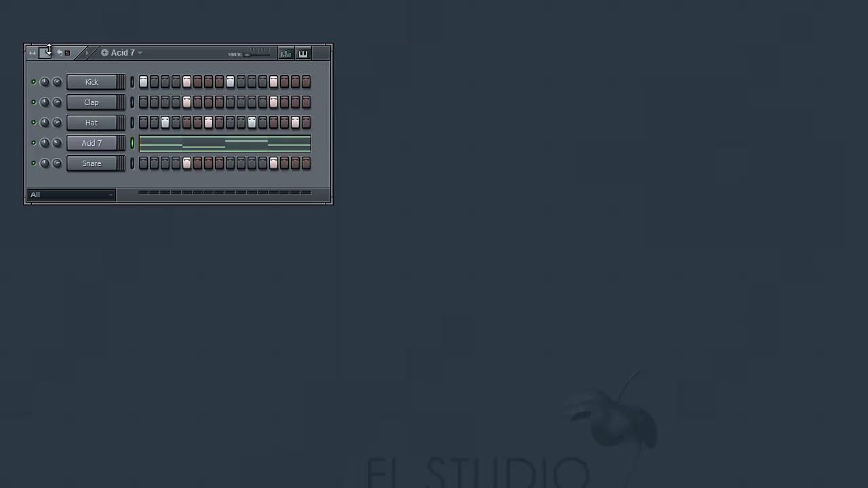
pyautogui.moveTo(49, 49)
pyautogui.mouseDown()
pyautogui.moveTo(49, 25)
pyautogui.moveTo(46, 66)
pyautogui.moveTo(46, 44)
pyautogui.mouseUp()
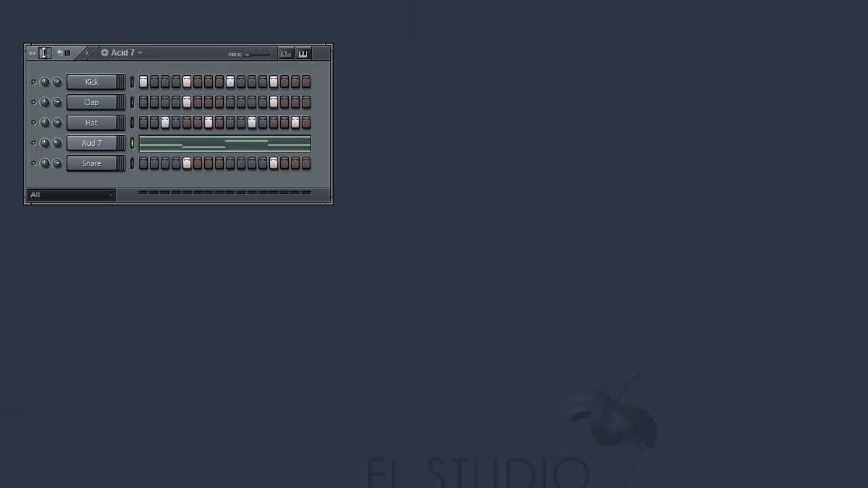
pyautogui.moveTo(32, 56); pyautogui.dragTo(311, 139)
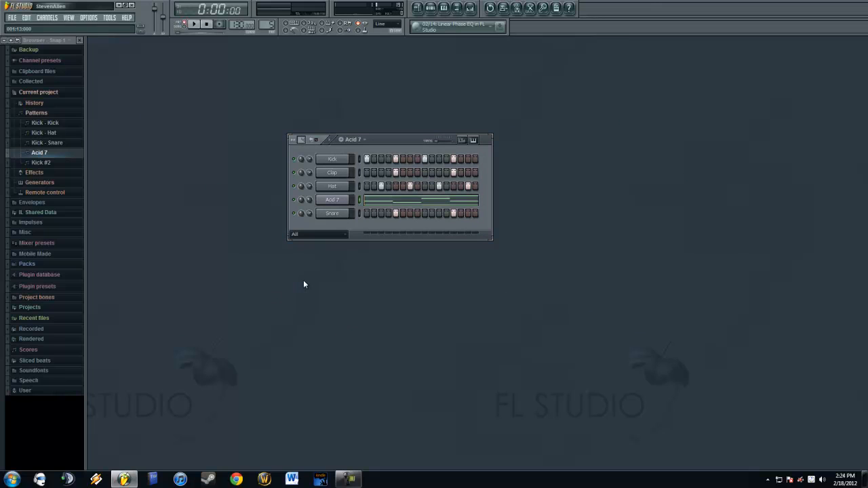
# Step: Check which channel groups the sequencer's channel display filter offers, leaving it on All
pyautogui.click(346, 235)
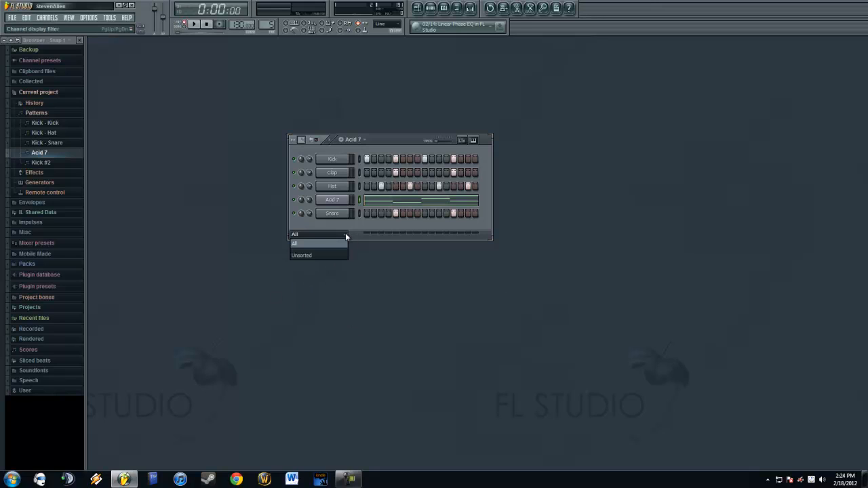
pyautogui.click(347, 234)
pyautogui.click(346, 235)
pyautogui.click(346, 234)
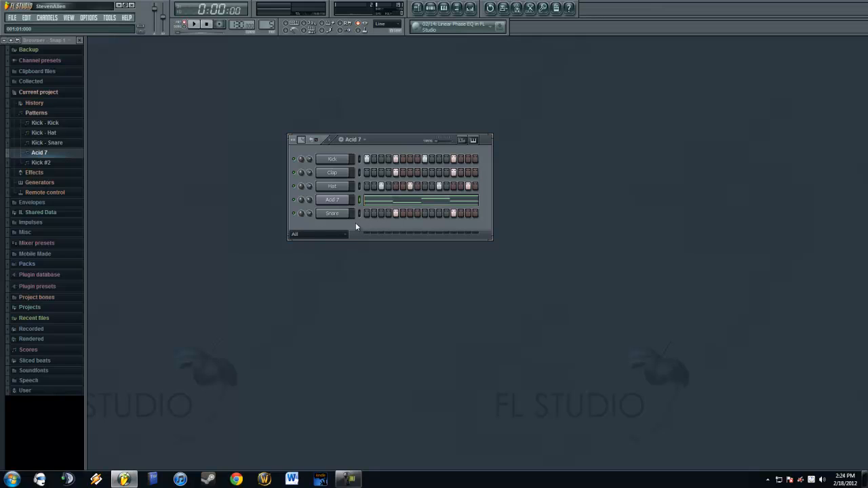
# Step: Select the Kick, Clap, Hat and Snare channels and group them under a filter group named Drums
pyautogui.rightClick(360, 160)
pyautogui.rightClick(359, 173)
pyautogui.rightClick(360, 187)
pyautogui.rightClick(360, 215)
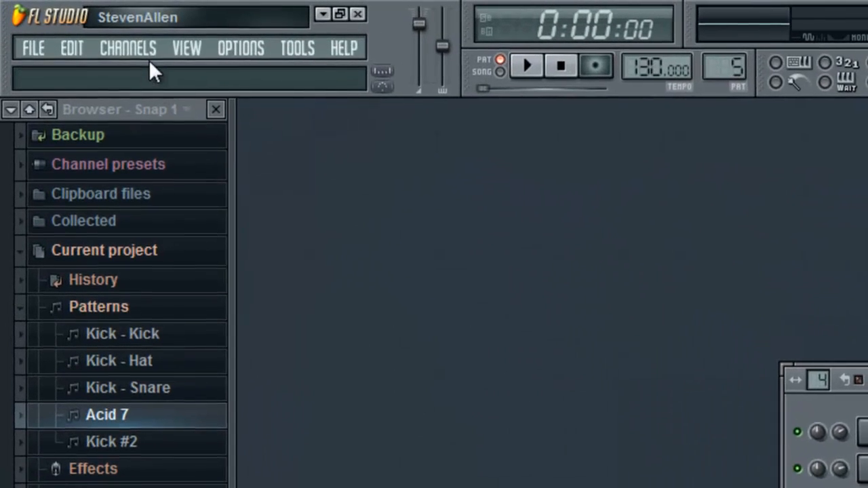
pyautogui.click(52, 17)
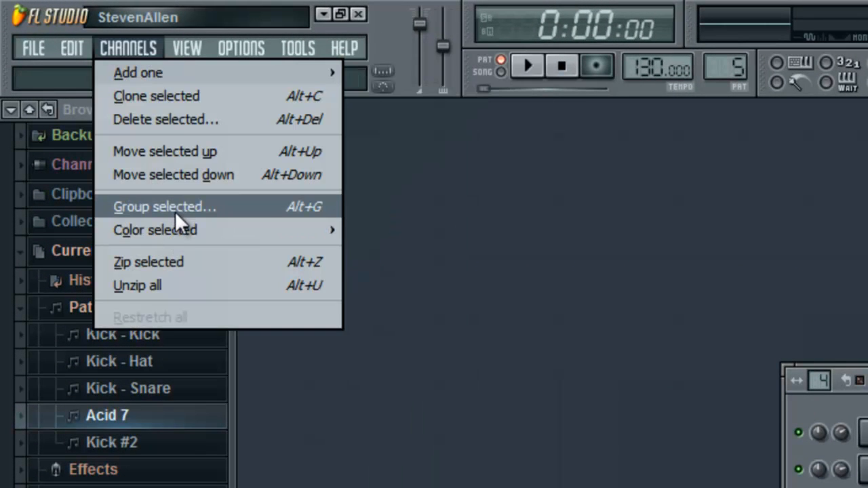
pyautogui.click(634, 223)
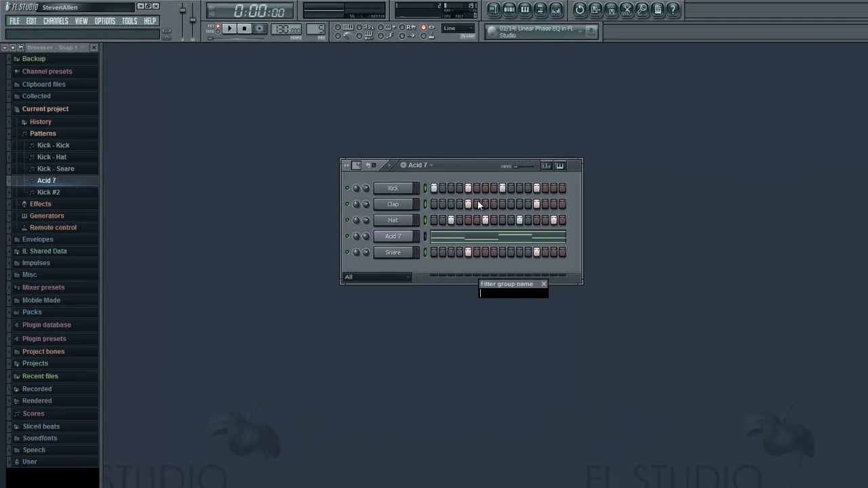
pyautogui.write('Drums')
pyautogui.press('Return')
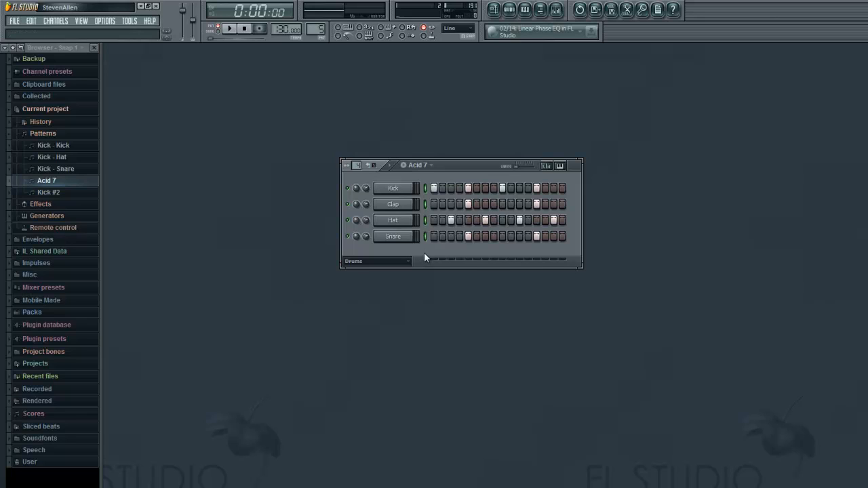
# Step: Filter the sequencer to show the Unsorted channels, and switch the display back to the Drums group
pyautogui.click(397, 262)
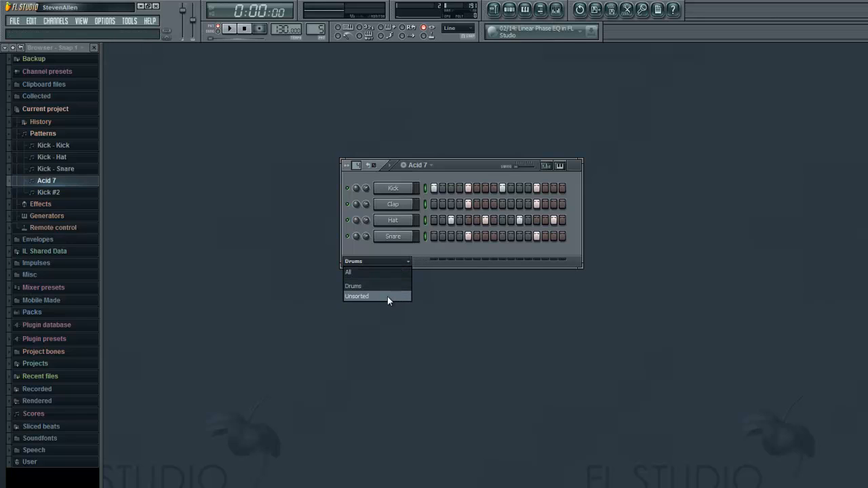
pyautogui.click(387, 297)
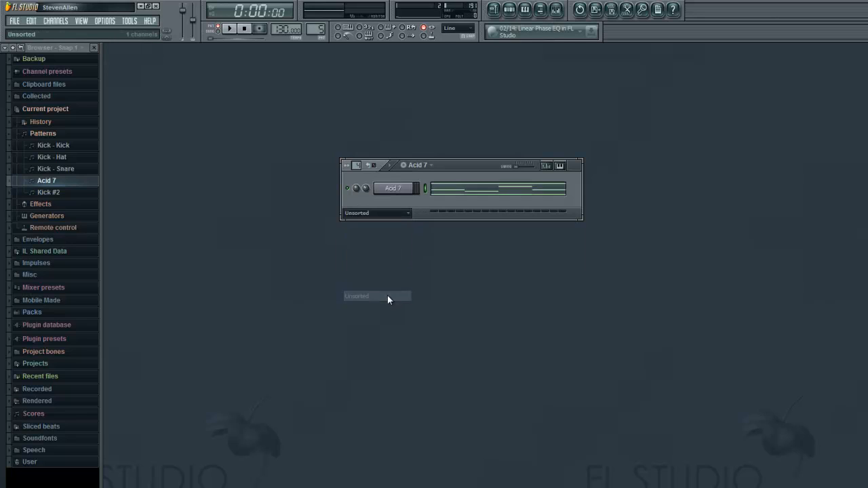
pyautogui.click(399, 217)
pyautogui.click(380, 239)
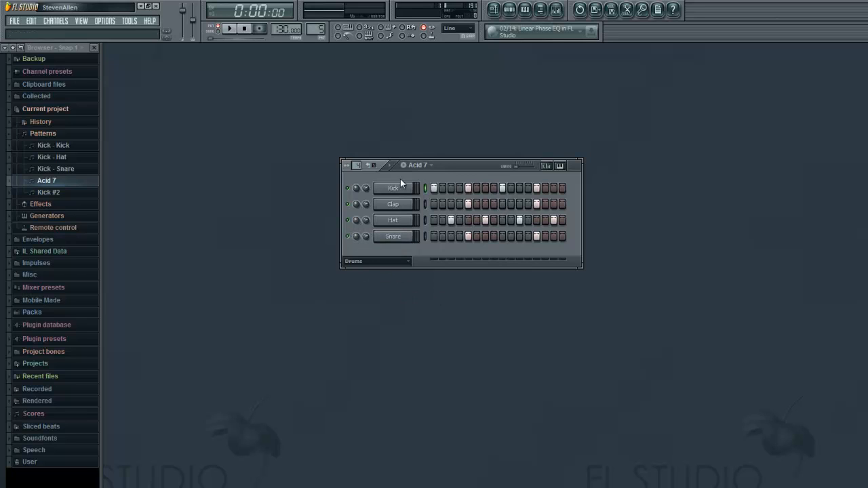
# Step: Play the pattern with the Drums group displayed, switch the channel filter to Unsorted during playback, and stop
pyautogui.click(229, 28)
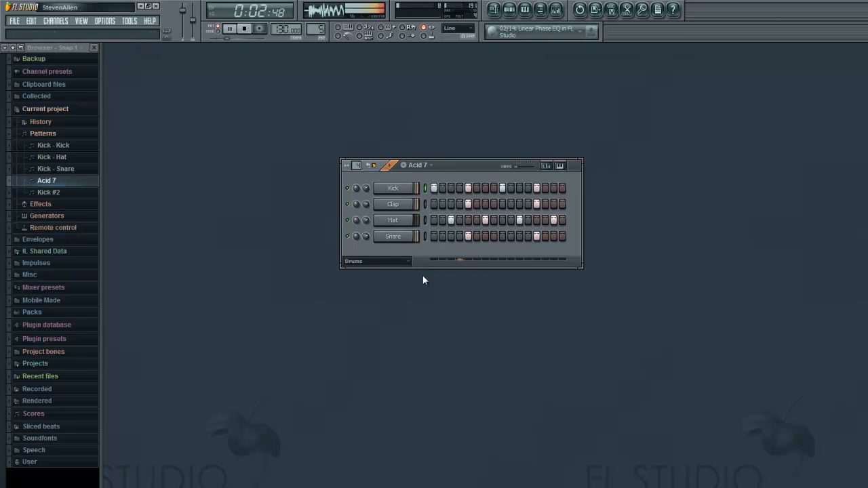
pyautogui.click(408, 263)
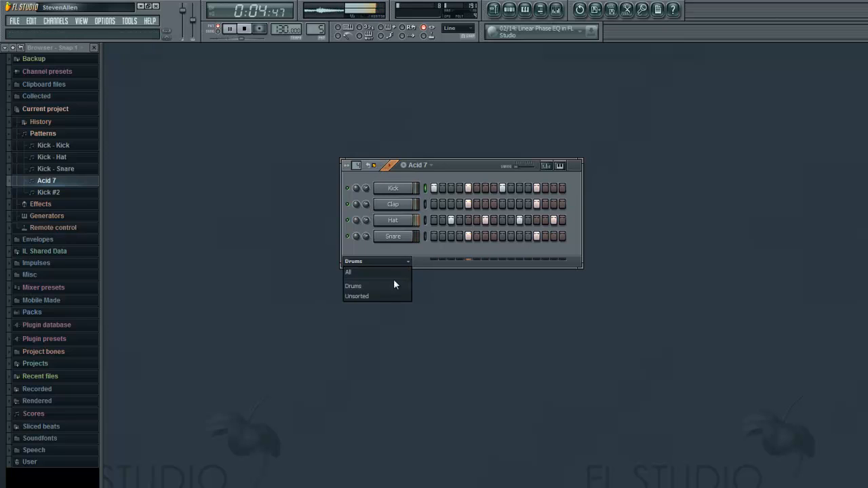
pyautogui.click(384, 295)
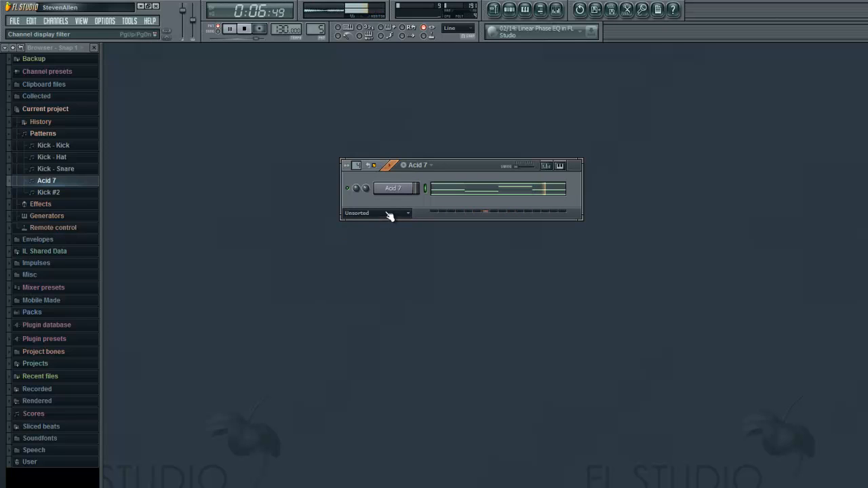
pyautogui.press('space')
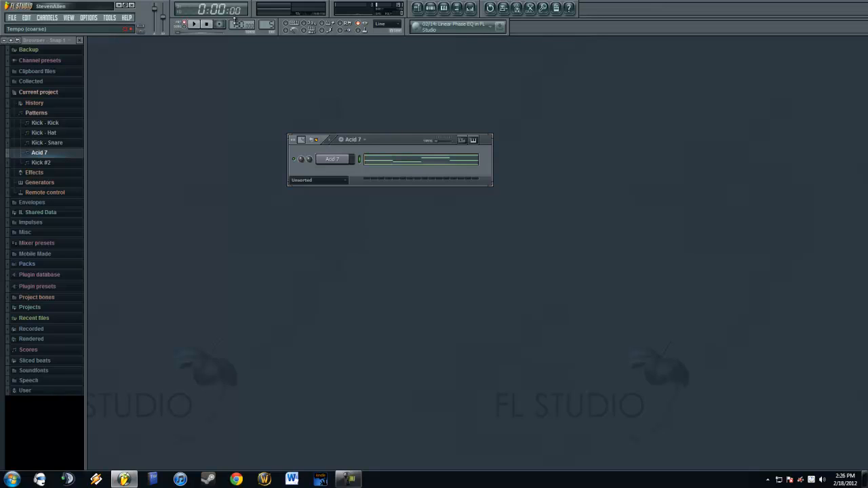
pyautogui.click(348, 479)
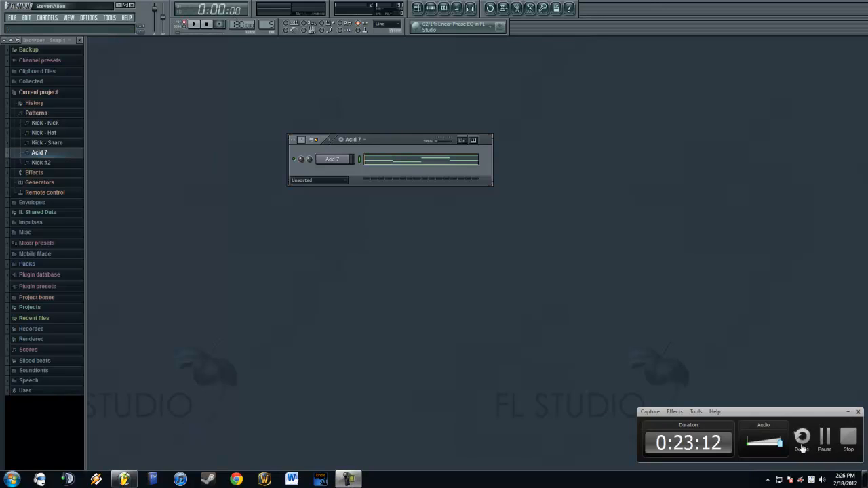